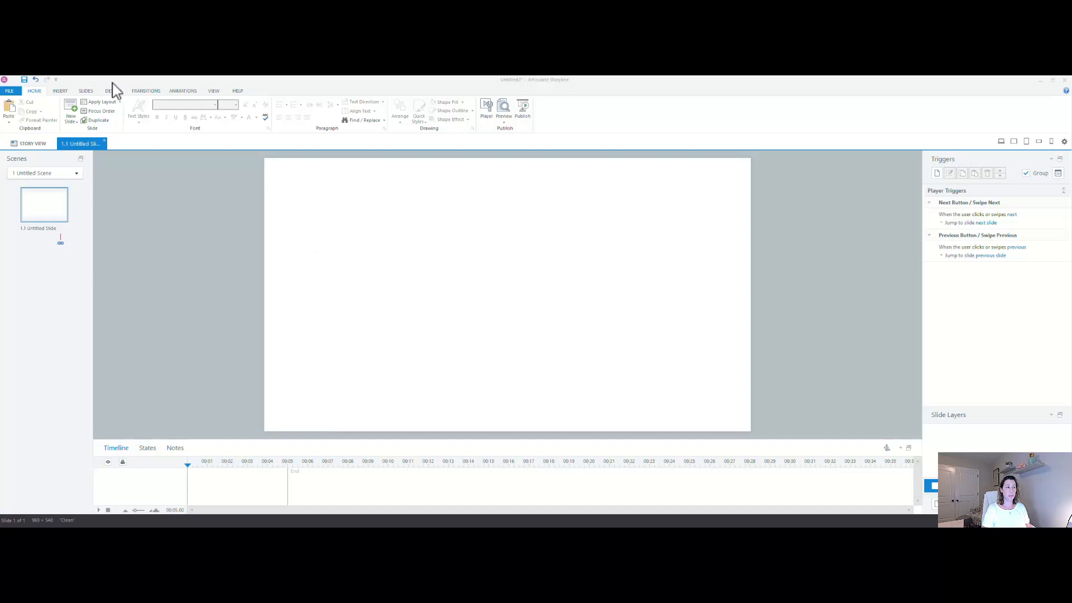
- Insert the illustrated character Lily onto the blank slide, facing front
{"action": "left_click", "coordinate": [61, 91]}
{"action": "left_click", "coordinate": [78, 116]}
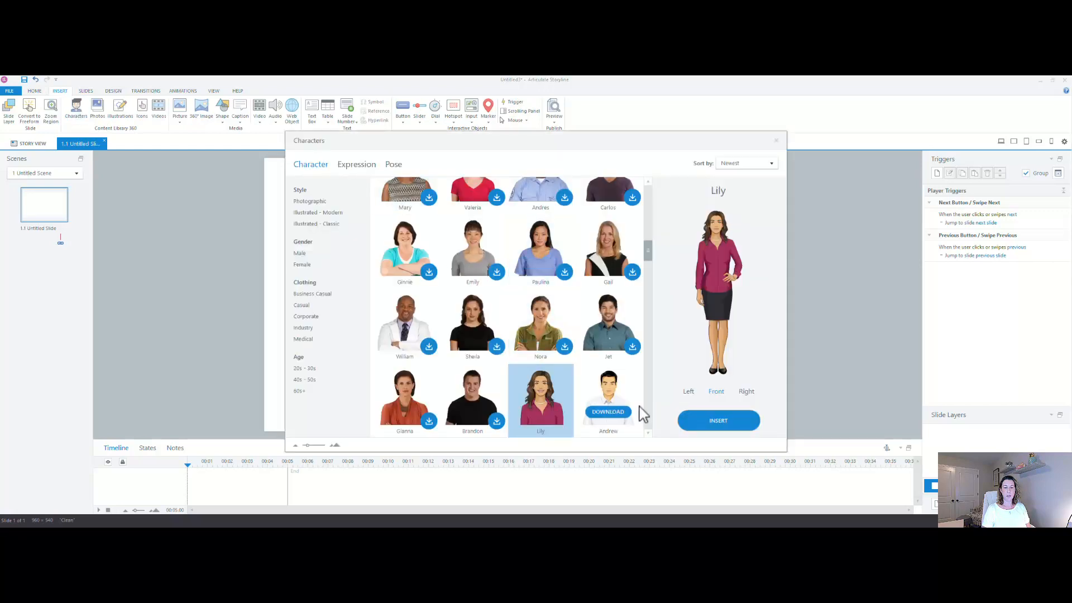
{"action": "left_click", "coordinate": [714, 422]}
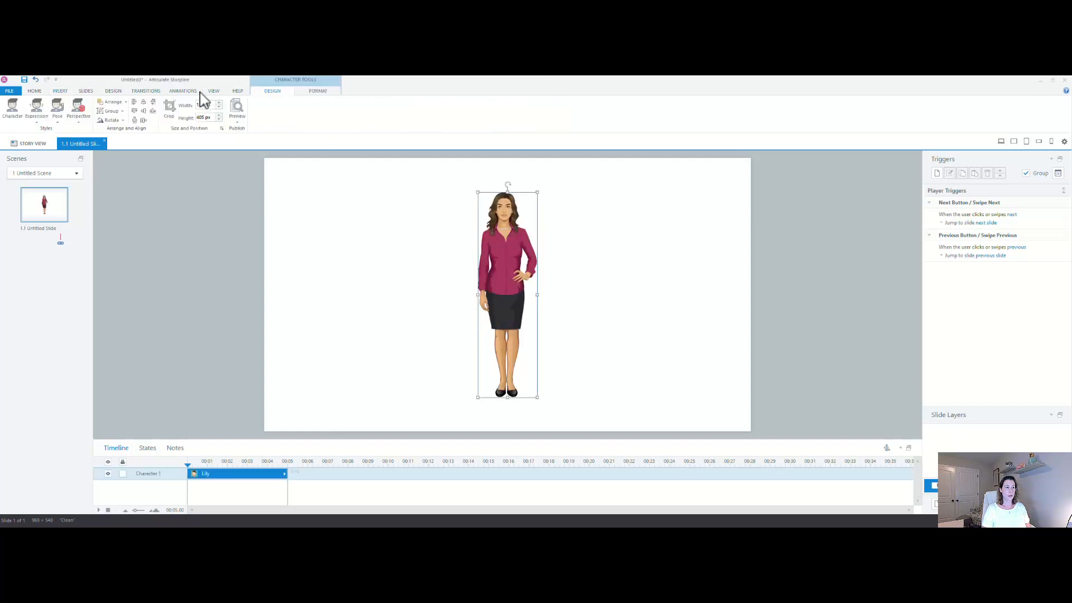
- Crop the character from the feet up to the waist, leaving it about 194 px tall
{"action": "left_click", "coordinate": [169, 109]}
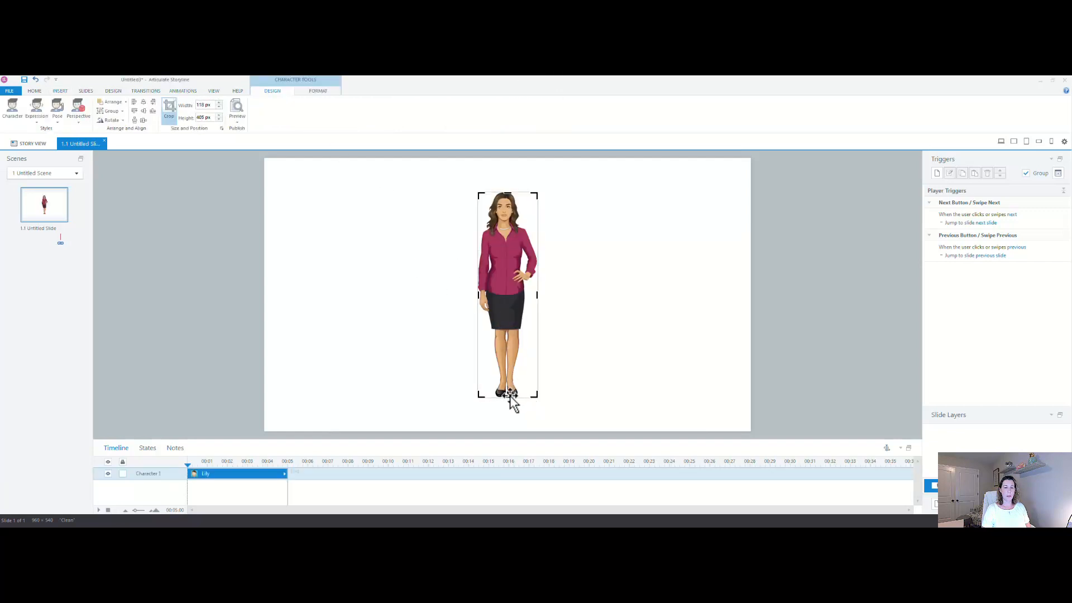
{"action": "left_click_drag", "start_coordinate": [507, 394], "coordinate": [512, 291]}
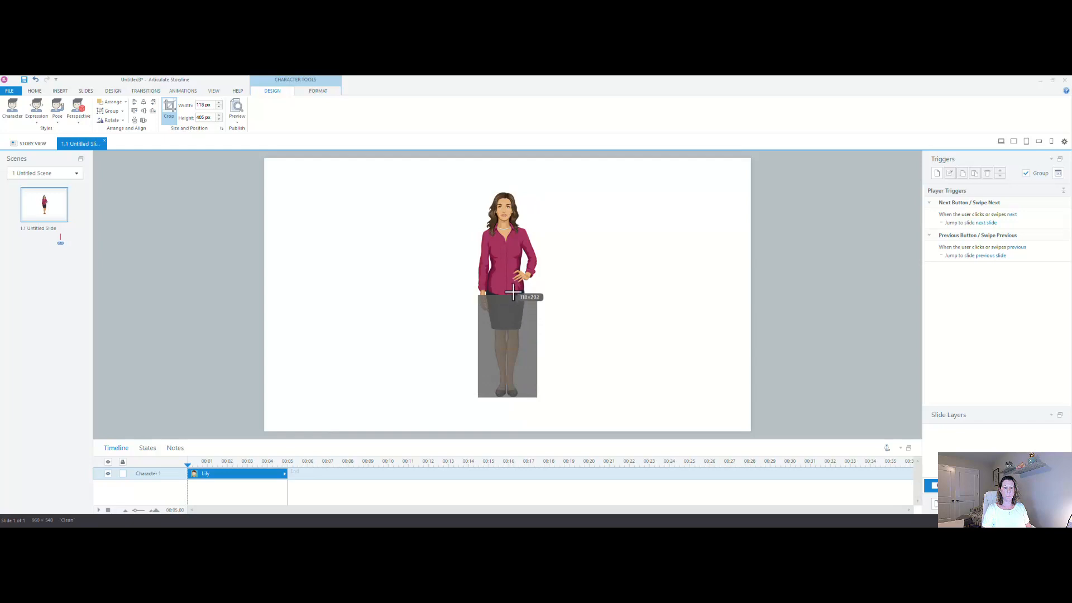
{"action": "left_click", "coordinate": [579, 287]}
- Move the cropped character to the slide's bottom edge and enlarge it proportionally to about 506 px tall
{"action": "left_click_drag", "start_coordinate": [507, 238], "coordinate": [514, 391]}
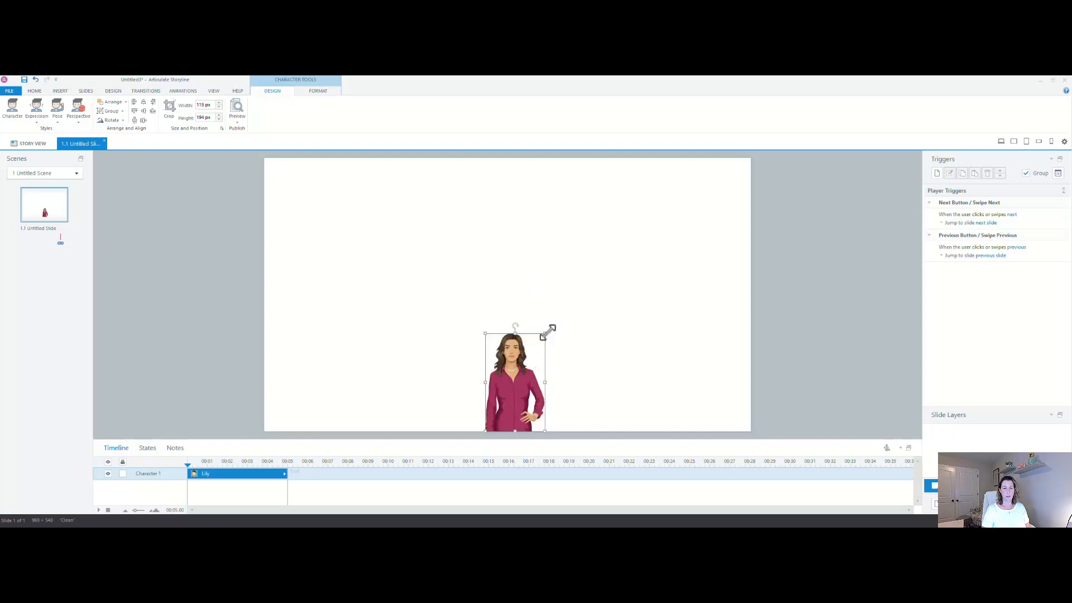
{"action": "left_click_drag", "start_coordinate": [547, 331], "coordinate": [737, 171]}
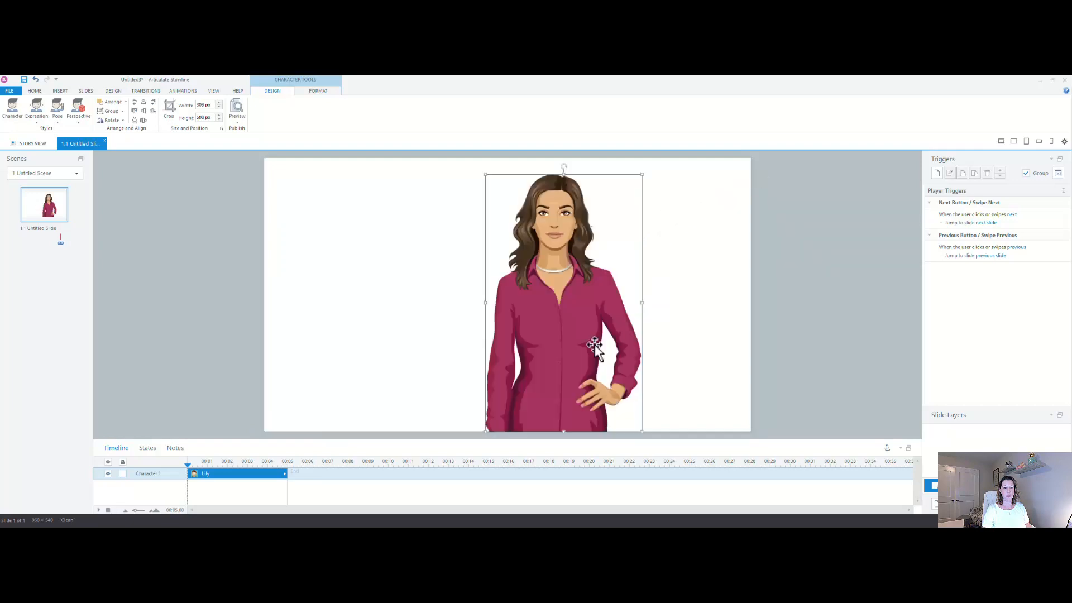
{"action": "left_click", "coordinate": [428, 322]}
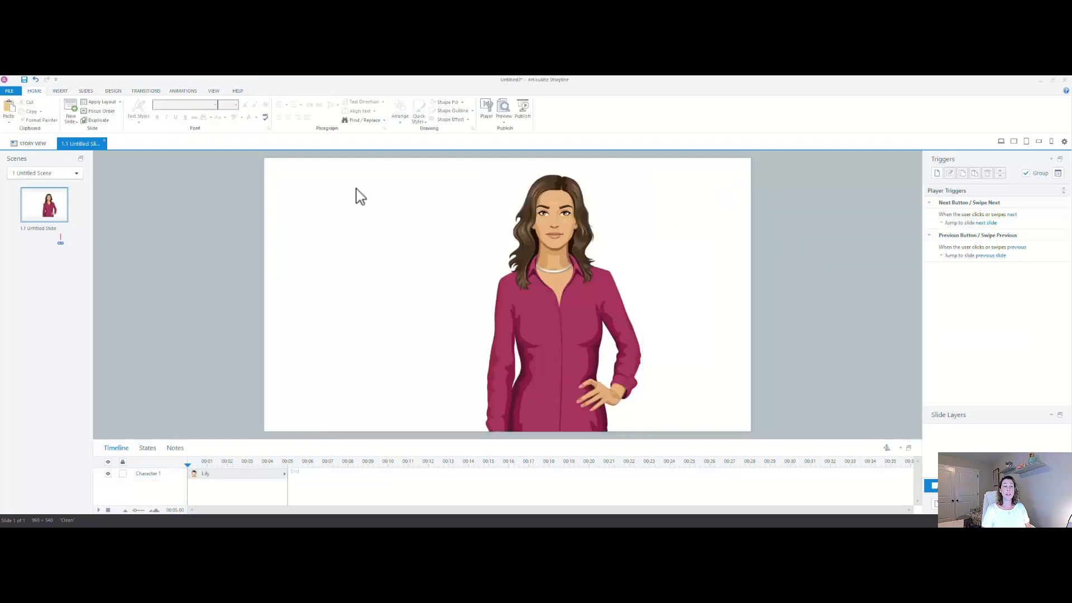
- Draw a rectangle about 247 by 89 px in the slide's upper-left area and label it "Module 1"
{"action": "left_click", "coordinate": [61, 91]}
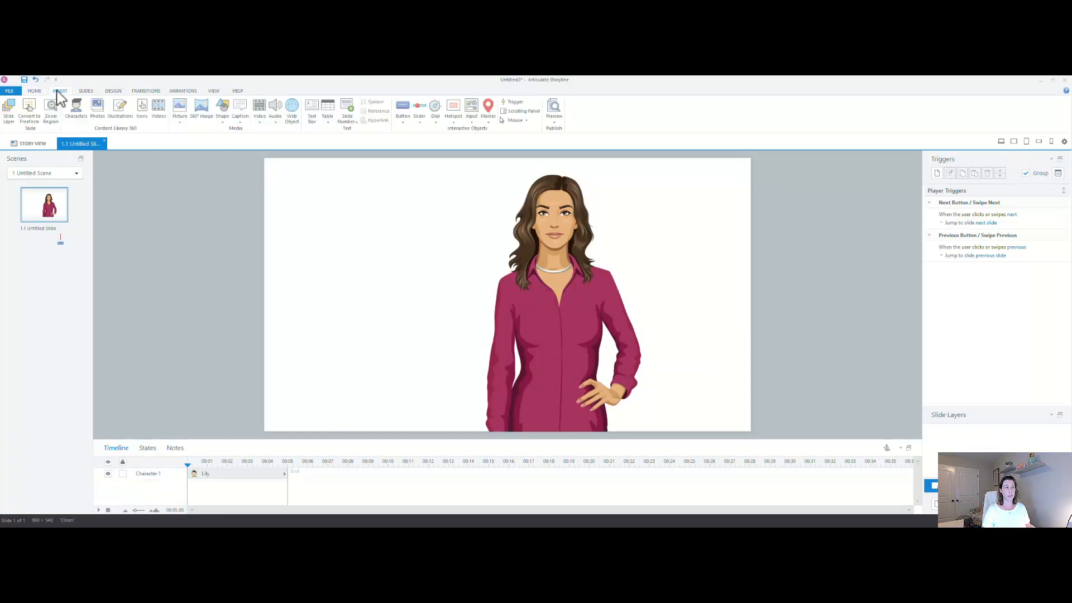
{"action": "left_click", "coordinate": [223, 110]}
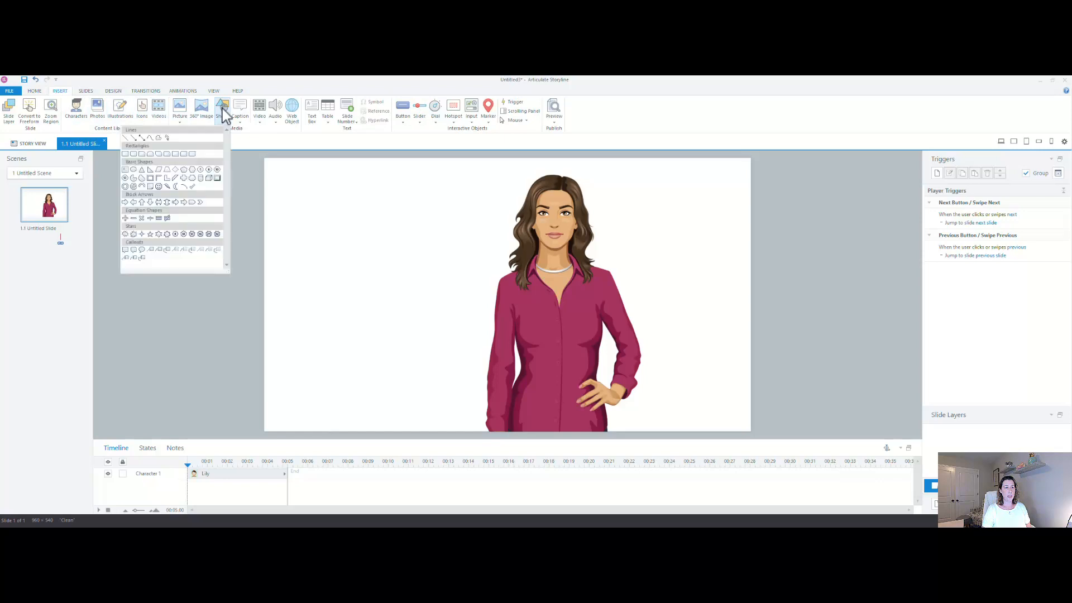
{"action": "left_click", "coordinate": [127, 155]}
{"action": "mouse_move", "coordinate": [307, 207]}
{"action": "left_mouse_down"}
{"action": "mouse_move", "coordinate": [426, 218]}
{"action": "mouse_move", "coordinate": [431, 252]}
{"action": "left_mouse_up"}
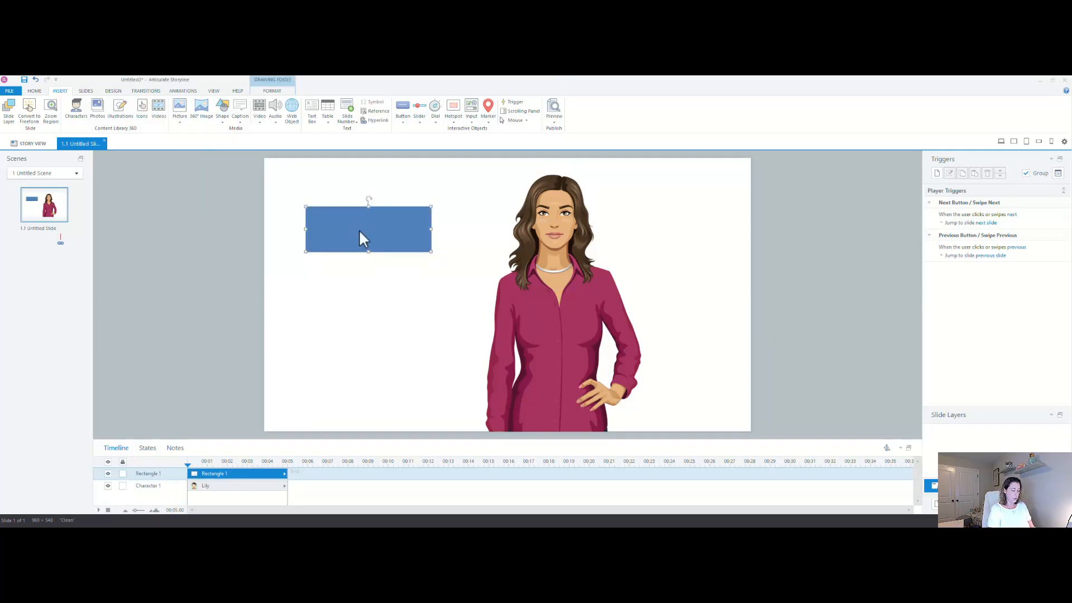
{"action": "type", "text": "Module 1"}
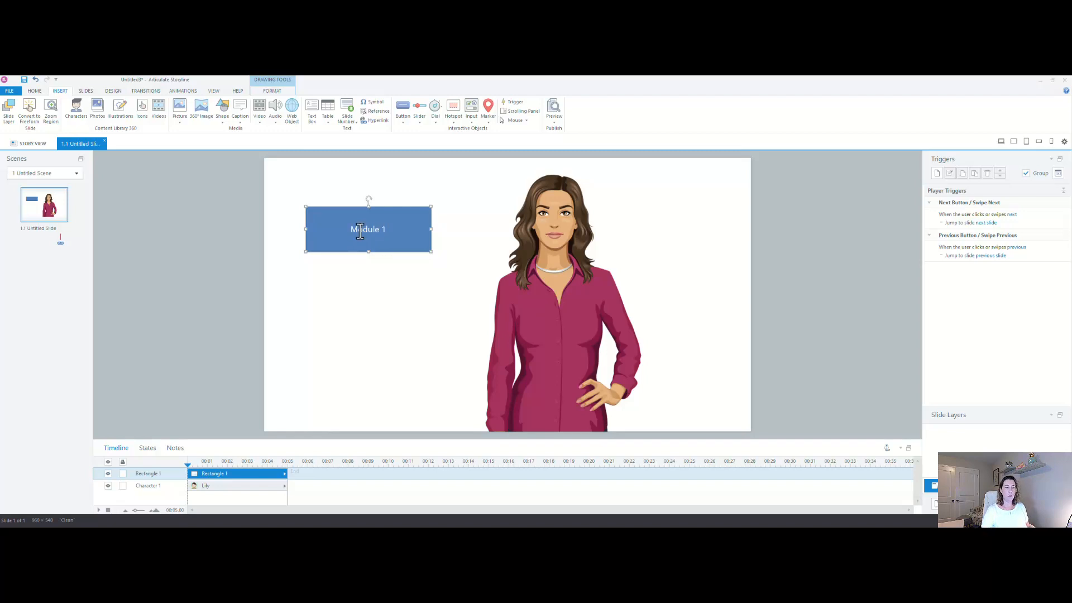
{"action": "left_click", "coordinate": [406, 307]}
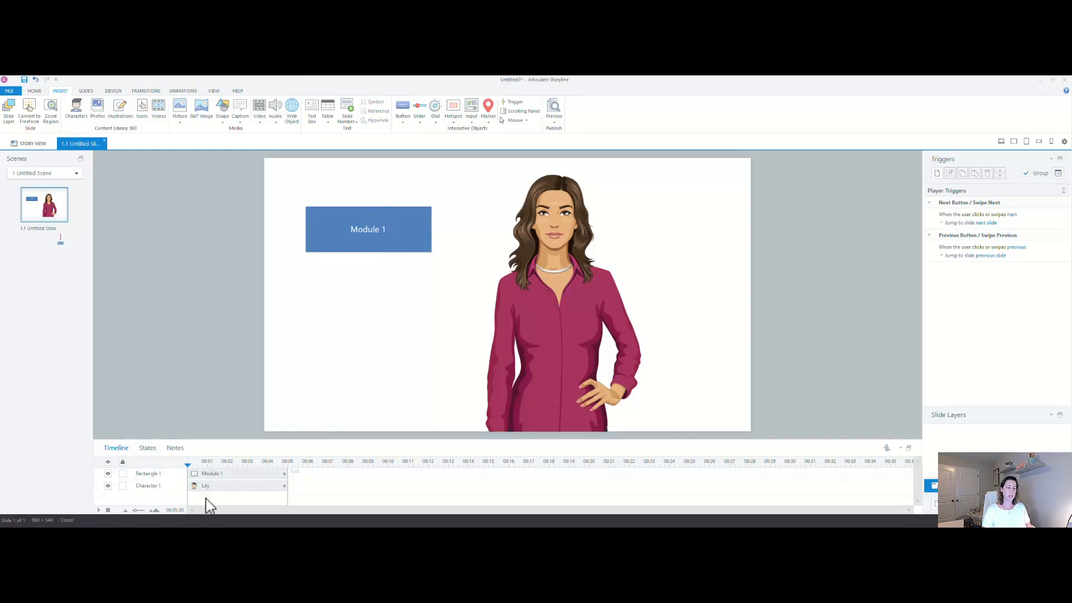
- Add the built-in Hover state to the Module 1 rectangle
{"action": "left_click", "coordinate": [147, 448]}
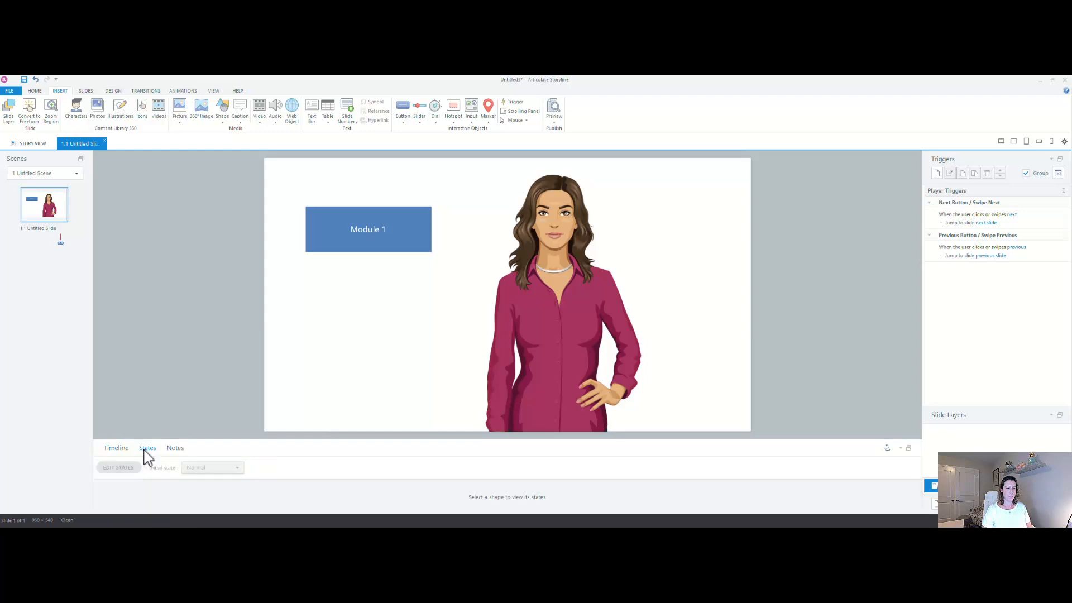
{"action": "left_click", "coordinate": [370, 234]}
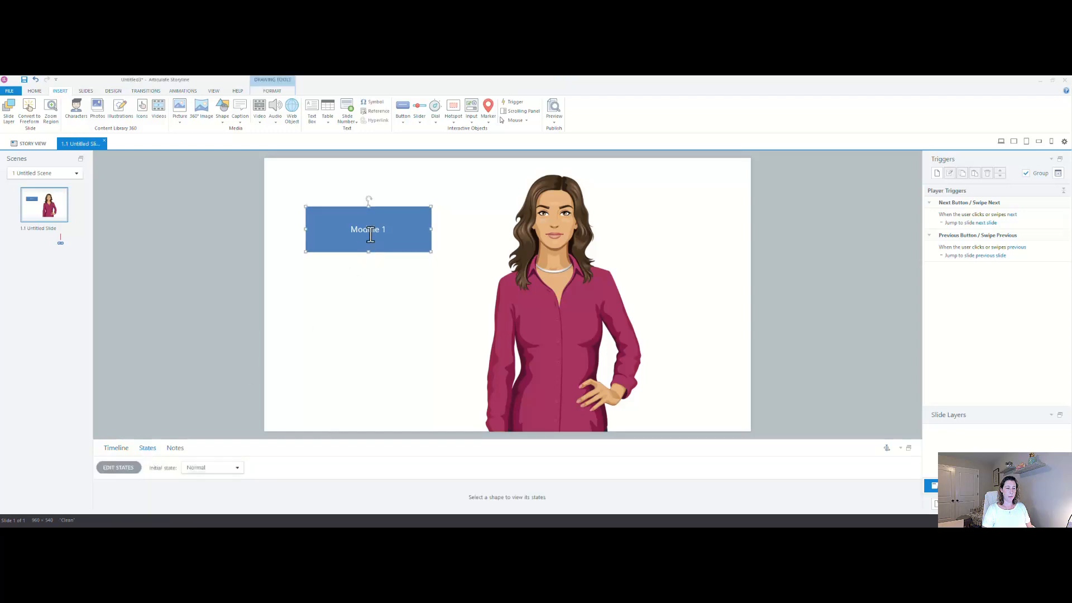
{"action": "left_click", "coordinate": [118, 468]}
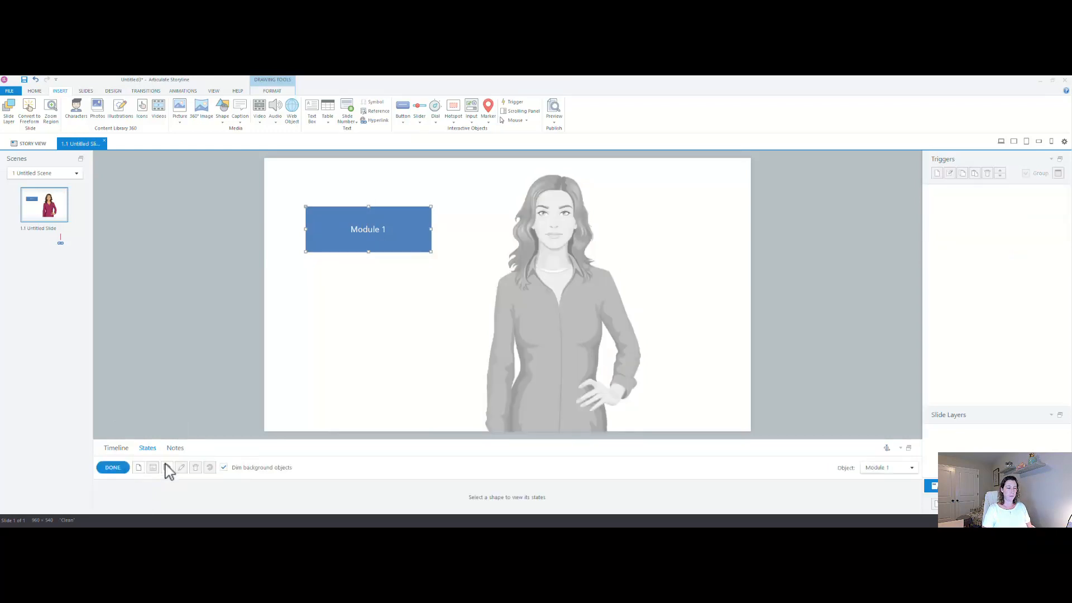
{"action": "left_click", "coordinate": [139, 467]}
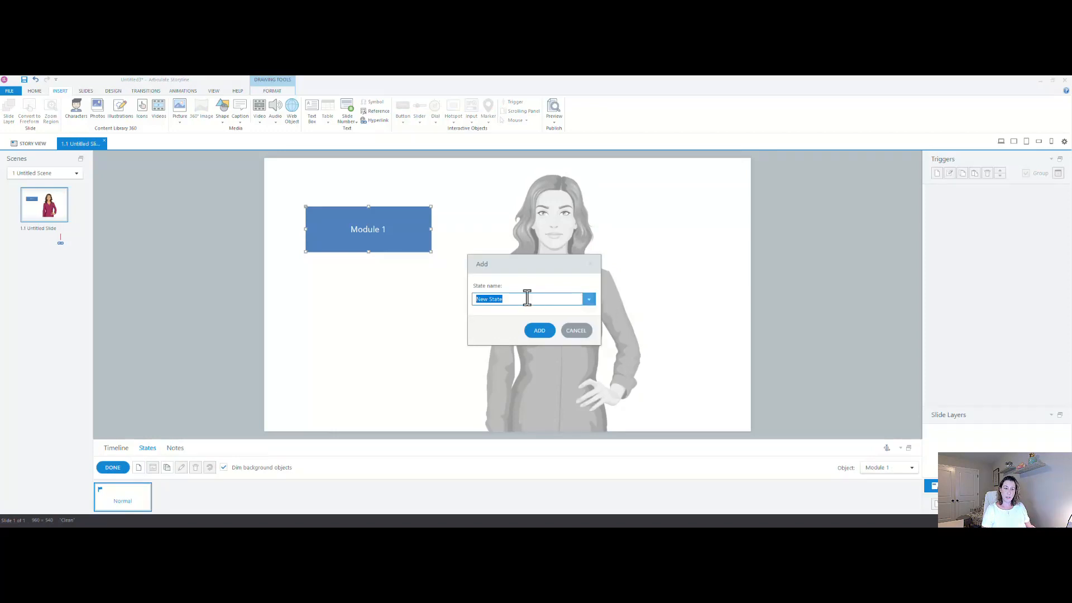
{"action": "left_click", "coordinate": [589, 300]}
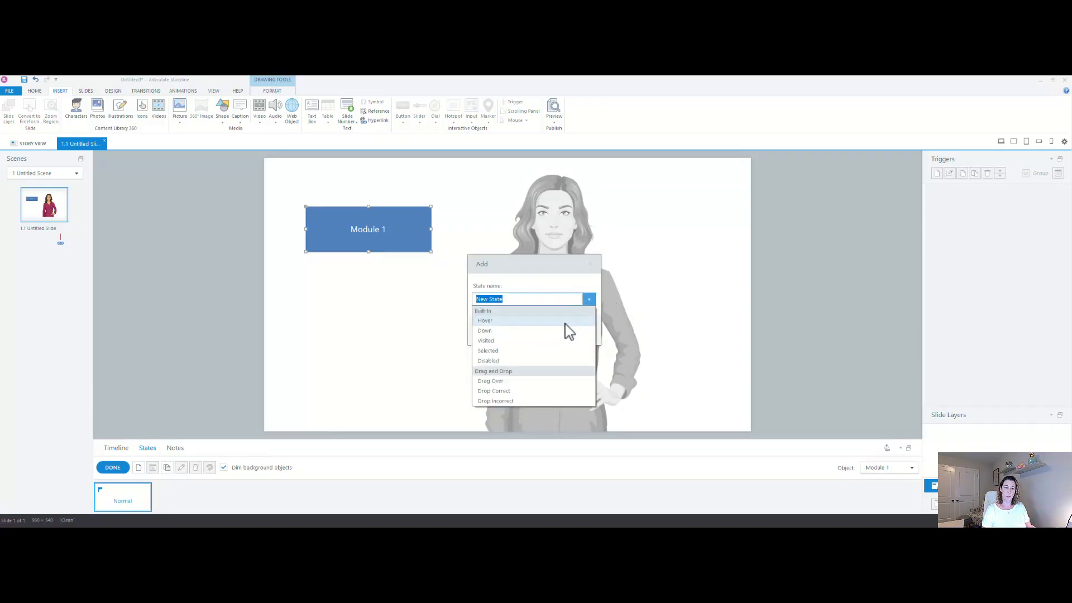
{"action": "left_click", "coordinate": [564, 322]}
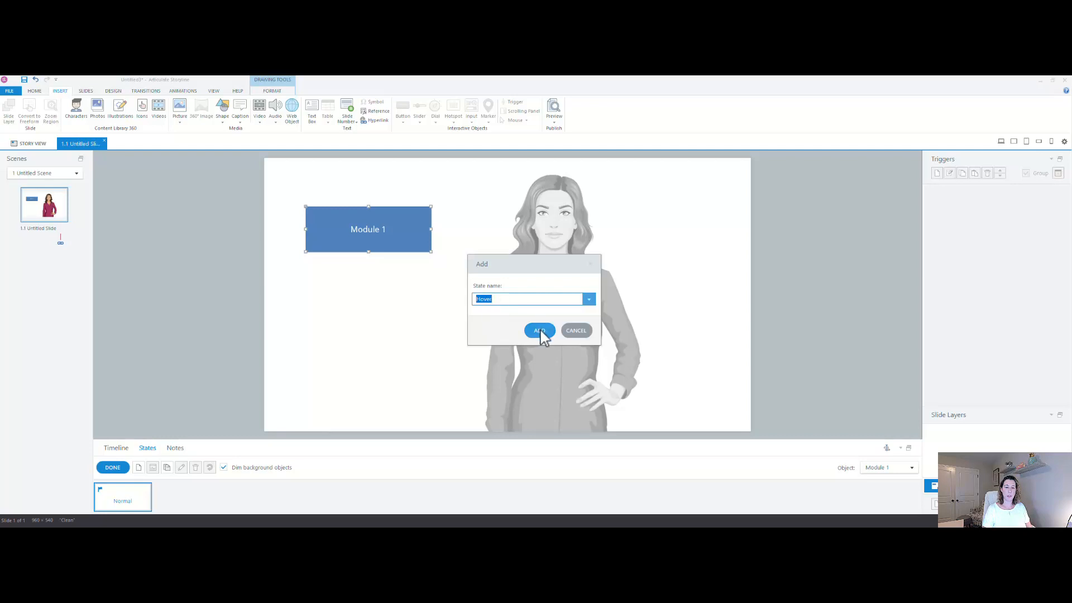
{"action": "left_click", "coordinate": [539, 331]}
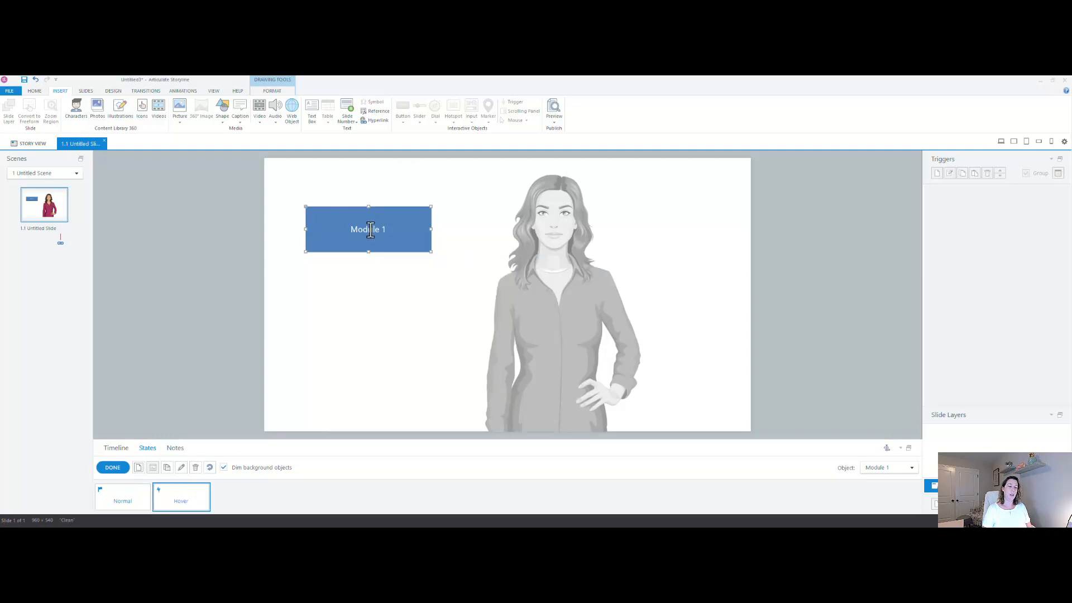
- Fill the rectangle's Hover state with a lighter blue from the theme colors
{"action": "left_click", "coordinate": [275, 91]}
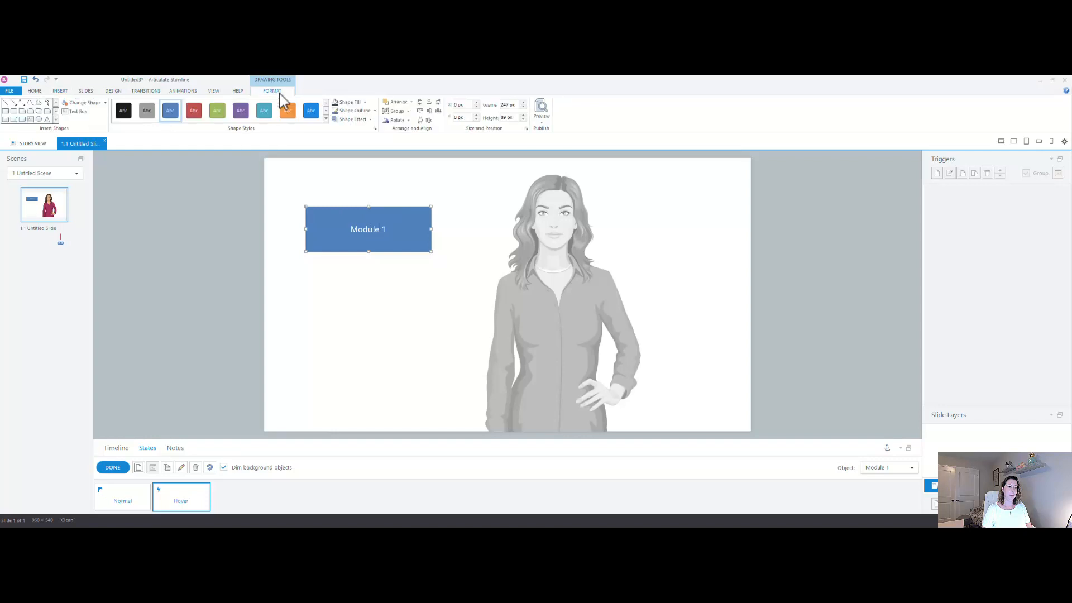
{"action": "left_click", "coordinate": [364, 103]}
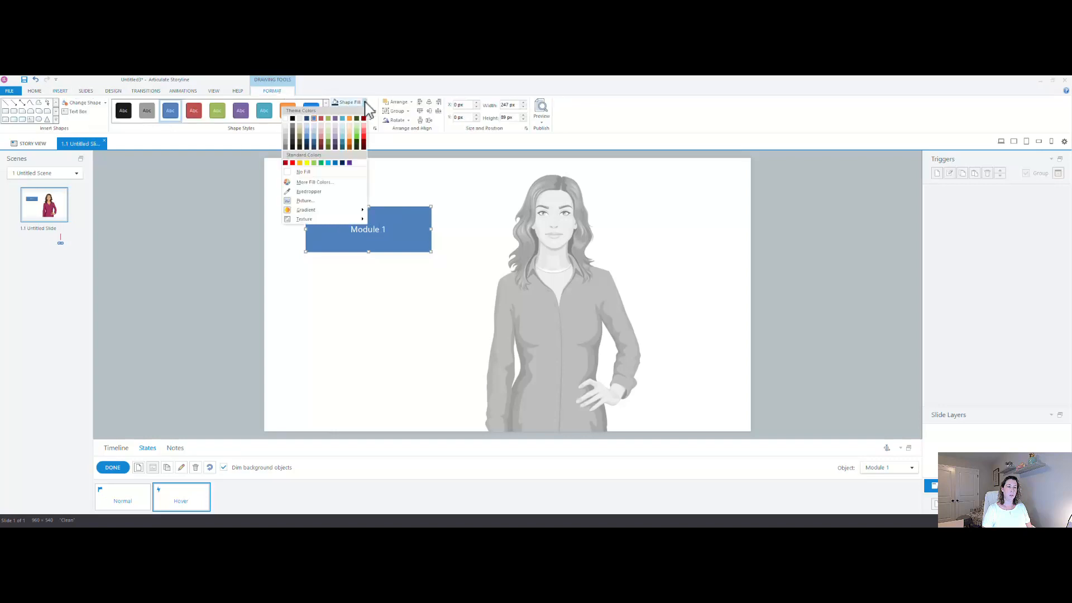
{"action": "left_click", "coordinate": [314, 139]}
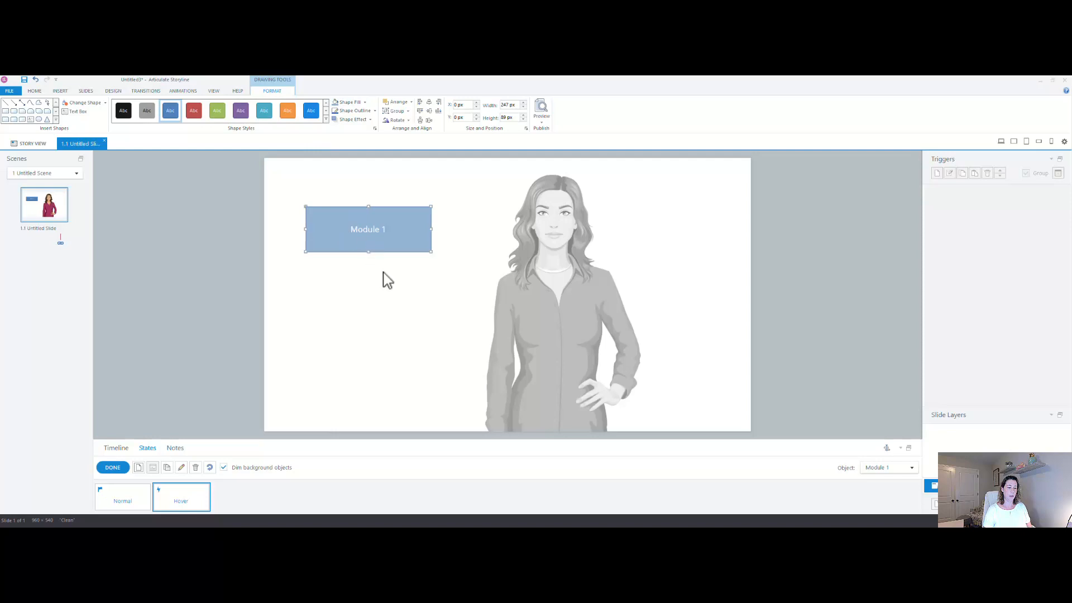
- Add the built-in Visited state to the Module 1 rectangle
{"action": "left_click", "coordinate": [139, 468]}
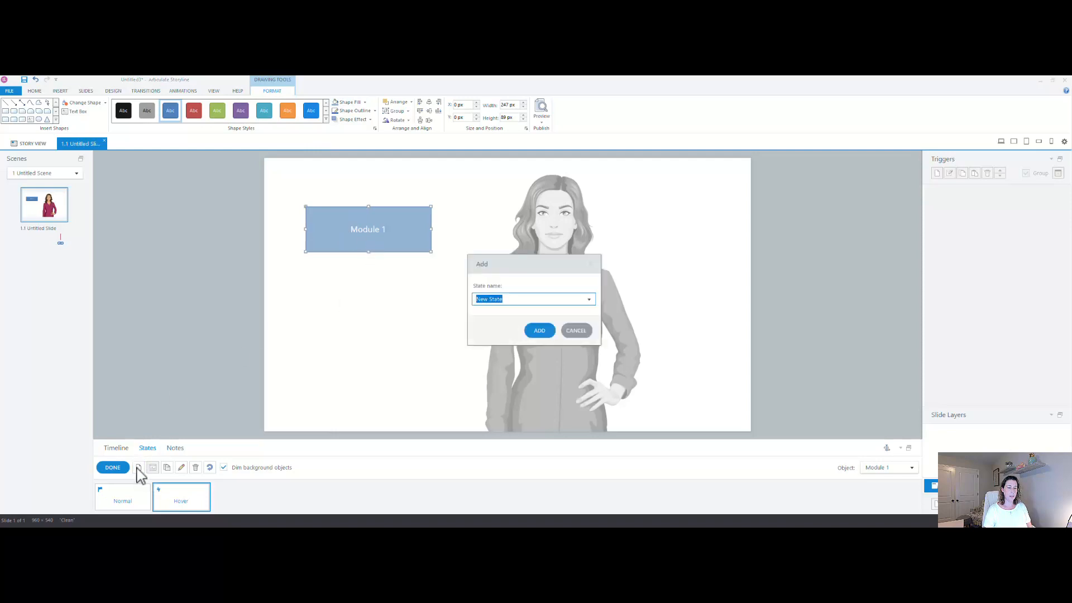
{"action": "left_click", "coordinate": [589, 300]}
{"action": "left_click", "coordinate": [546, 330]}
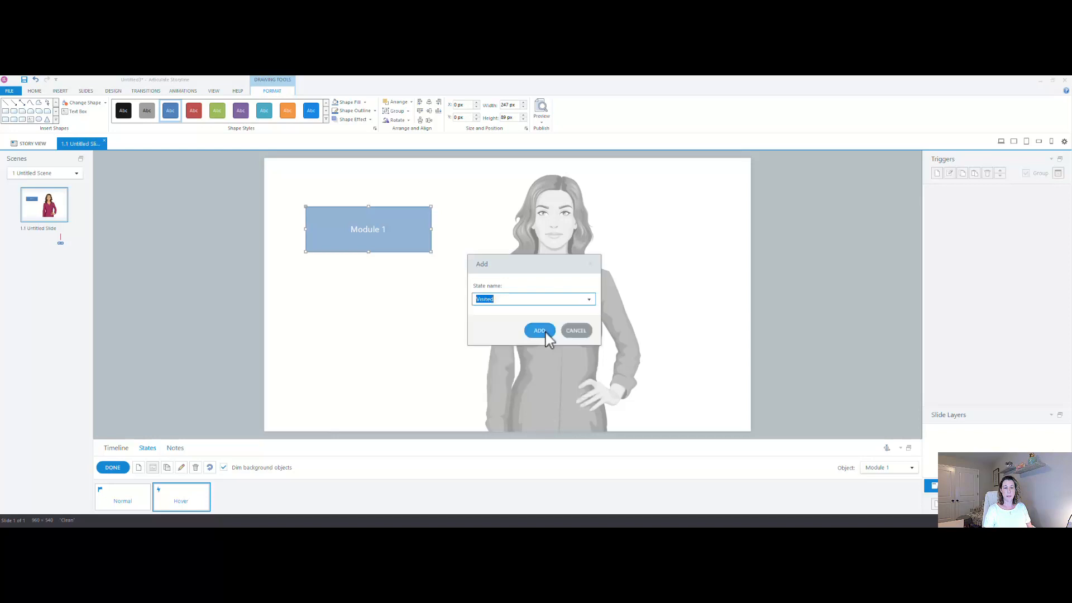
{"action": "left_click", "coordinate": [539, 331]}
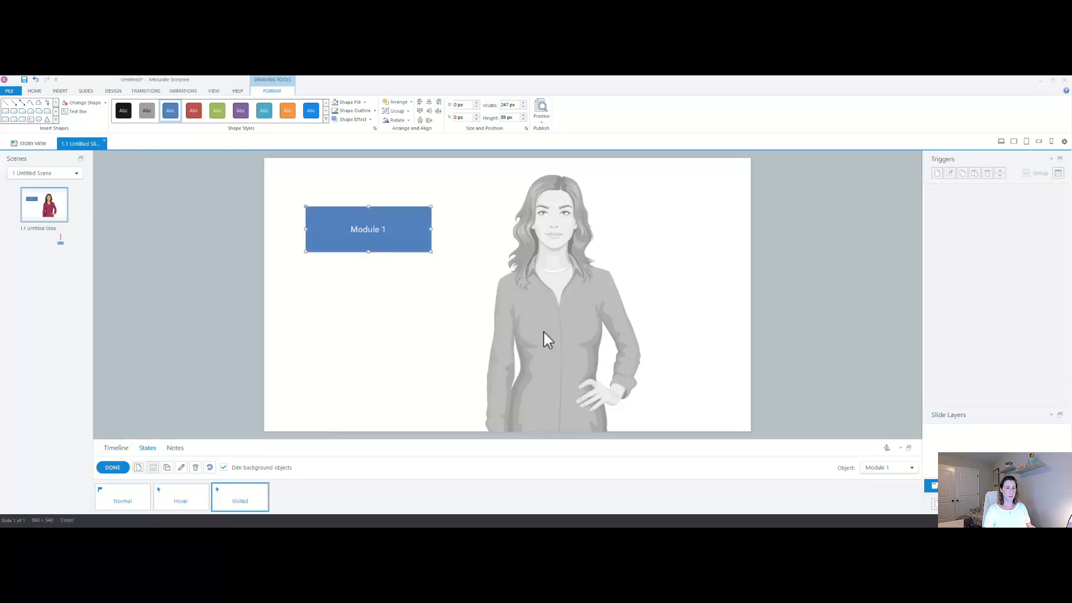
- Fill the rectangle's Visited state with the darkest blue theme shade and finish editing its states
{"action": "left_click", "coordinate": [365, 102]}
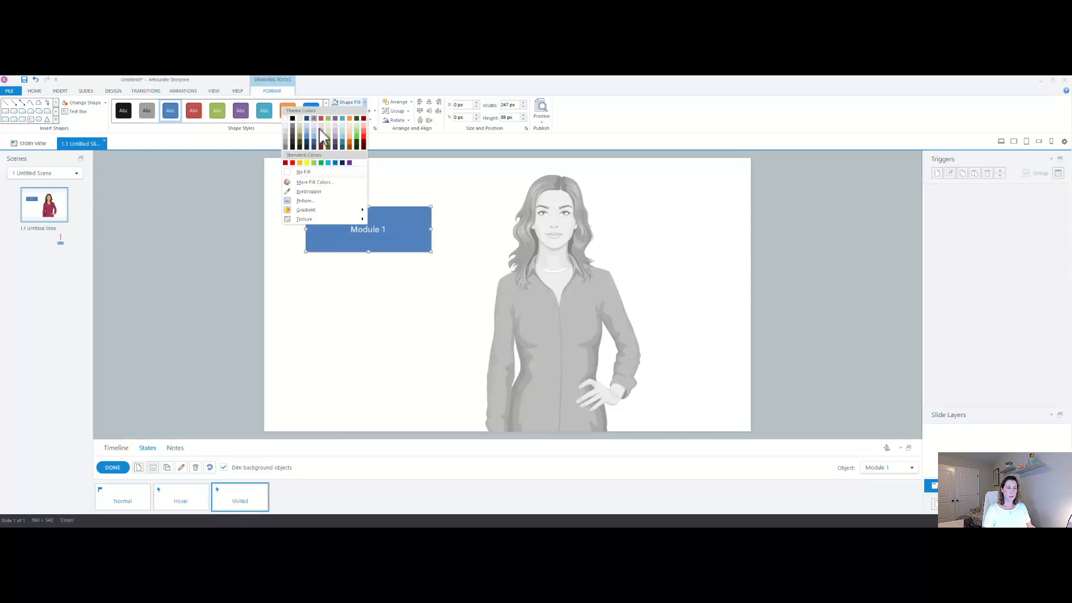
{"action": "left_click", "coordinate": [315, 148]}
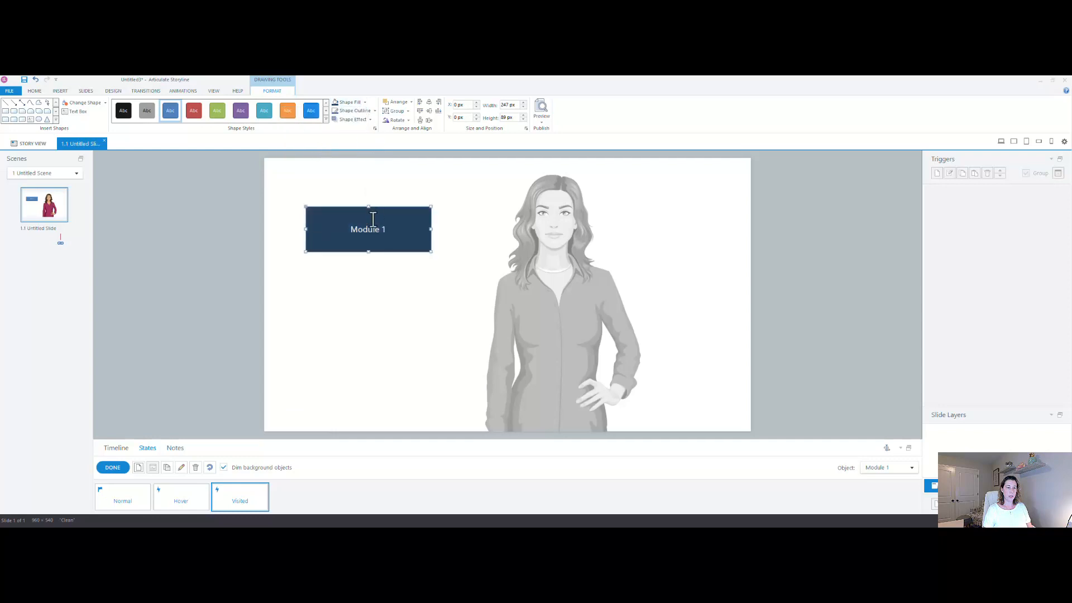
{"action": "left_click", "coordinate": [112, 471]}
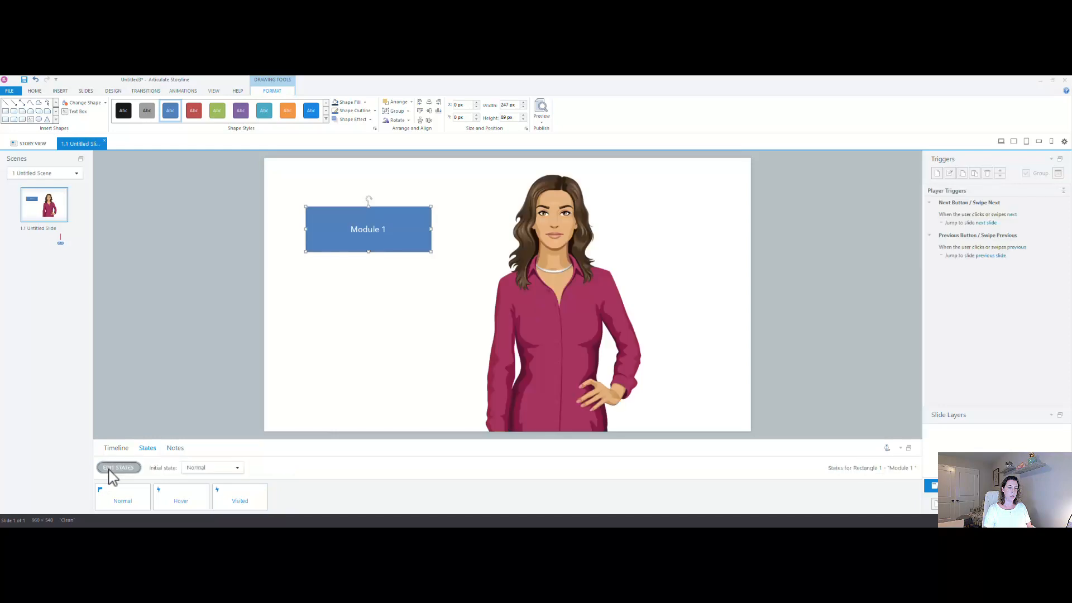
{"action": "left_click", "coordinate": [132, 498]}
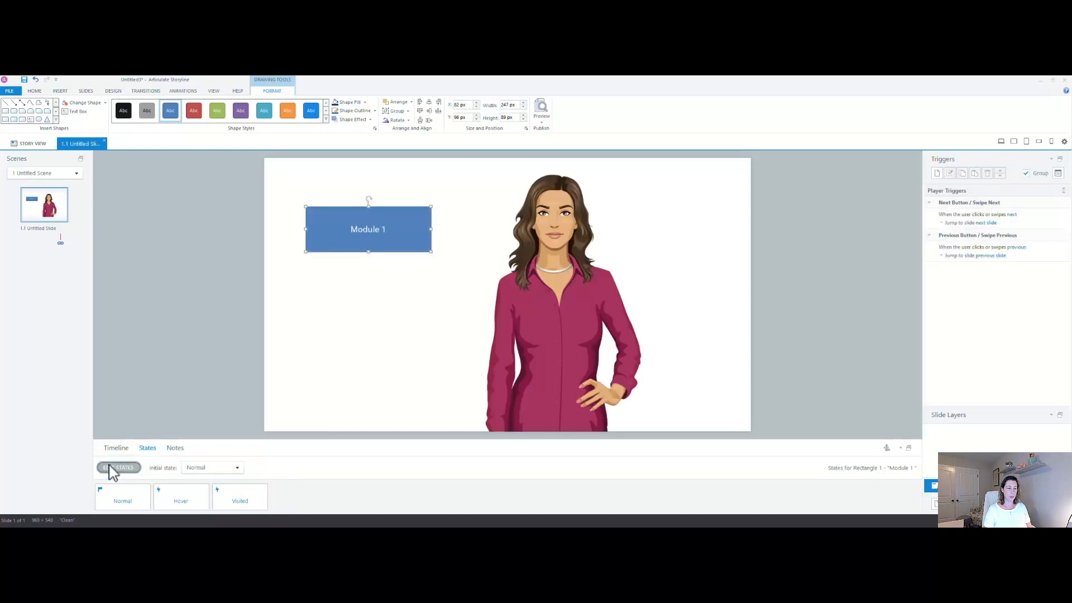
- Copy the Module 1 rectangle and place the duplicate directly below the original, left-aligned with it, at about Y 208 px
{"action": "left_click", "coordinate": [117, 449]}
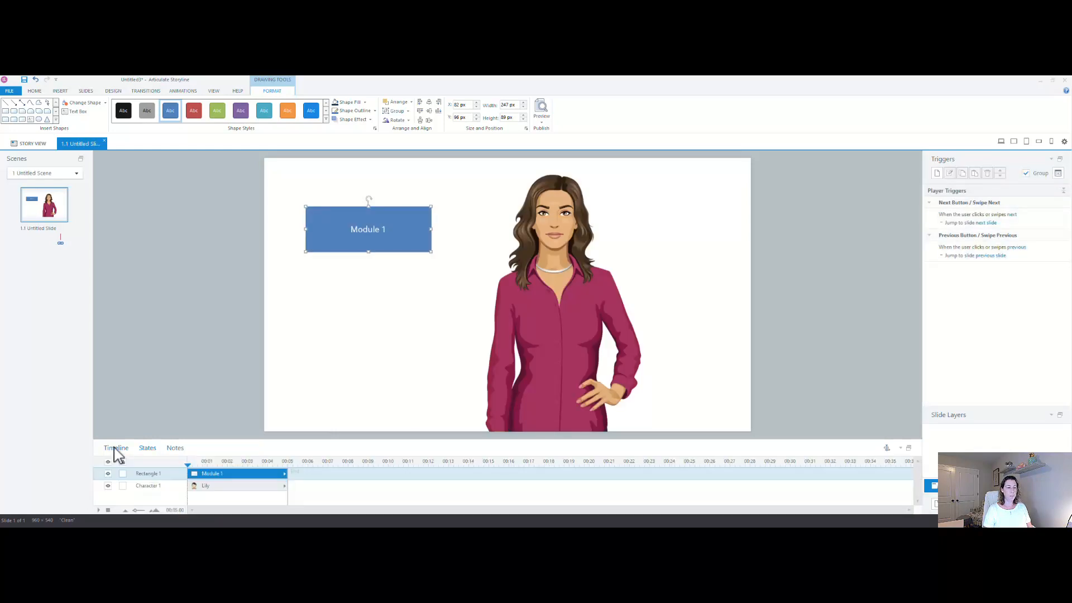
{"action": "right_click", "coordinate": [151, 473]}
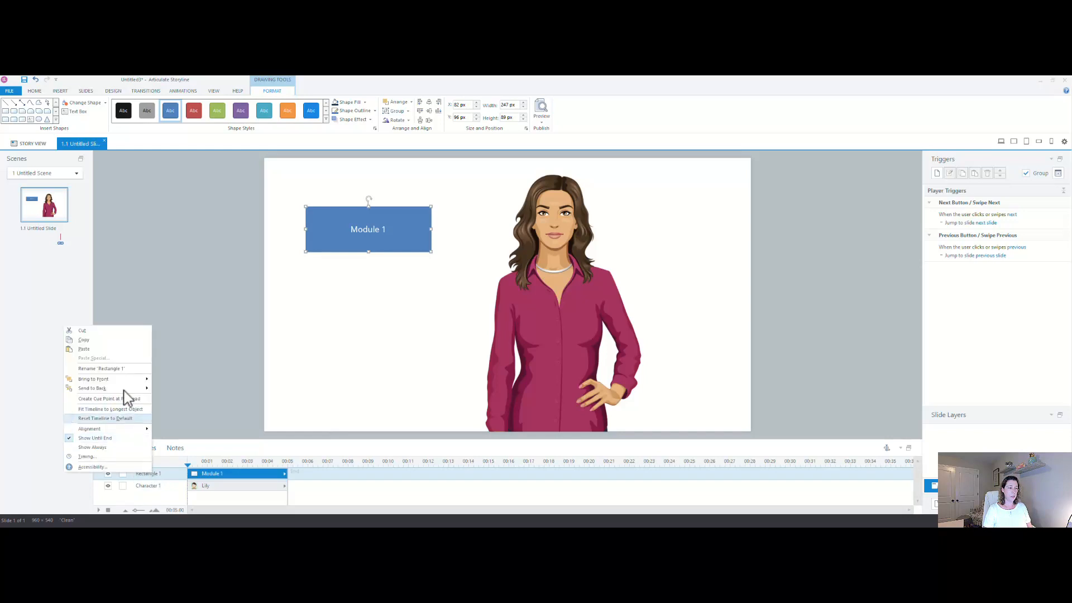
{"action": "left_click", "coordinate": [109, 342]}
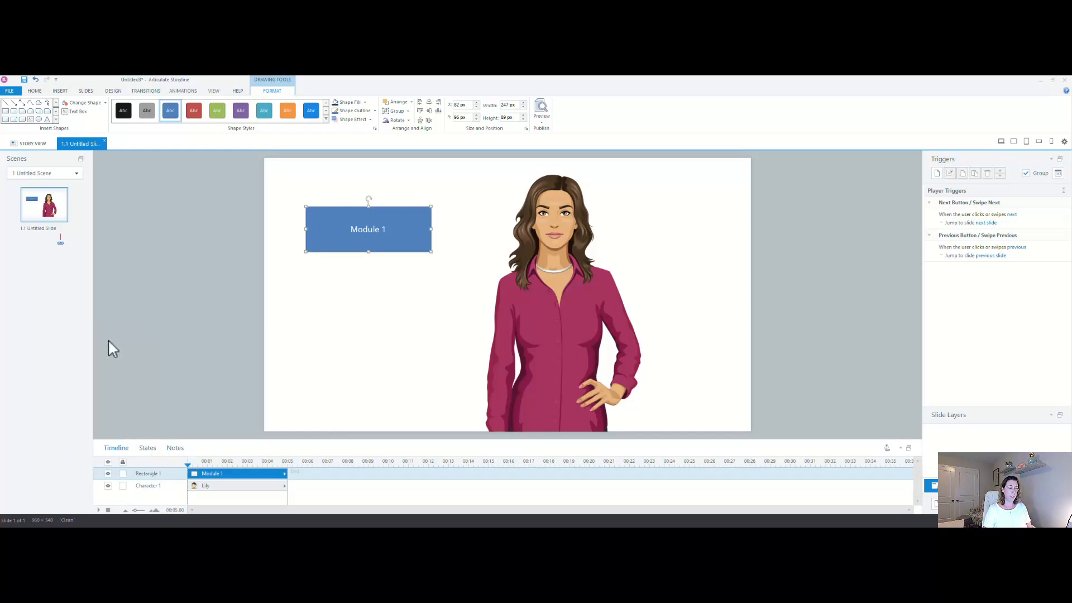
{"action": "right_click", "coordinate": [326, 291]}
{"action": "left_click", "coordinate": [254, 316]}
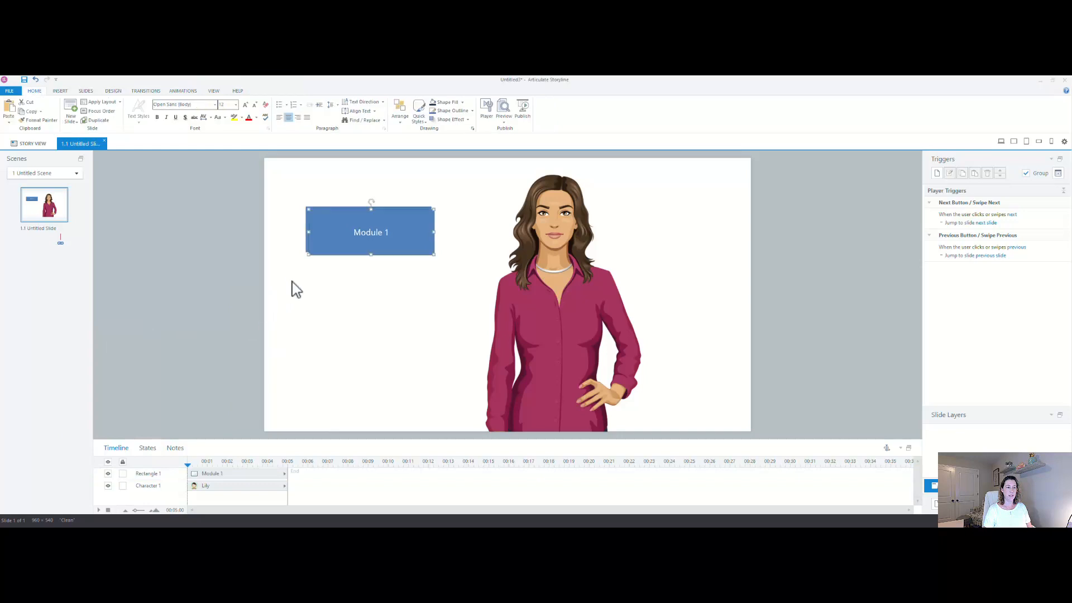
{"action": "left_click_drag", "start_coordinate": [364, 210], "coordinate": [360, 278]}
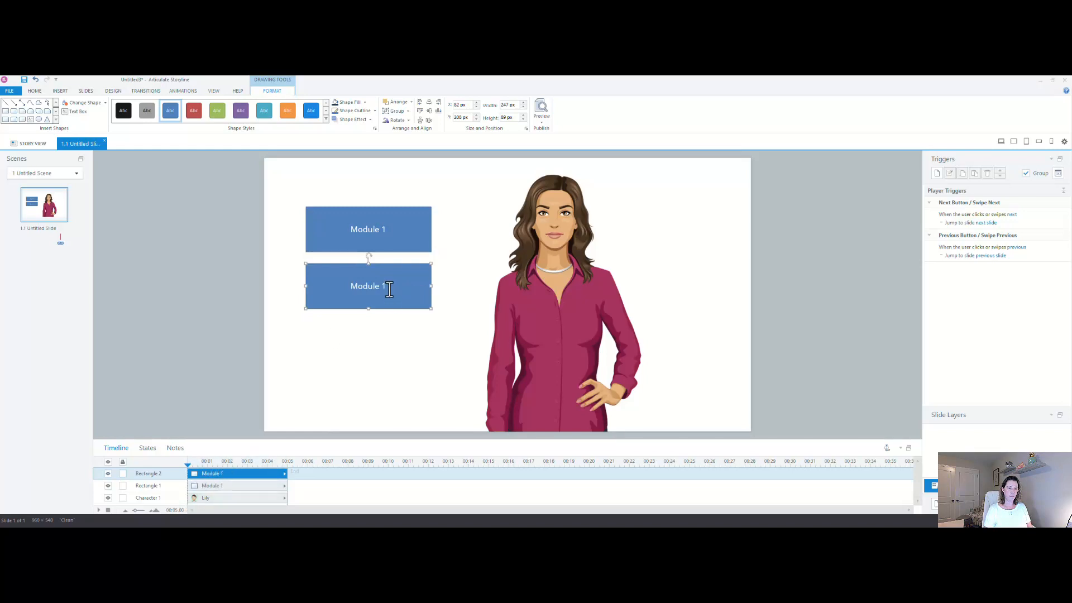
- Change the label of the duplicated rectangle to Module 2
{"action": "key", "text": "BackSpace"}
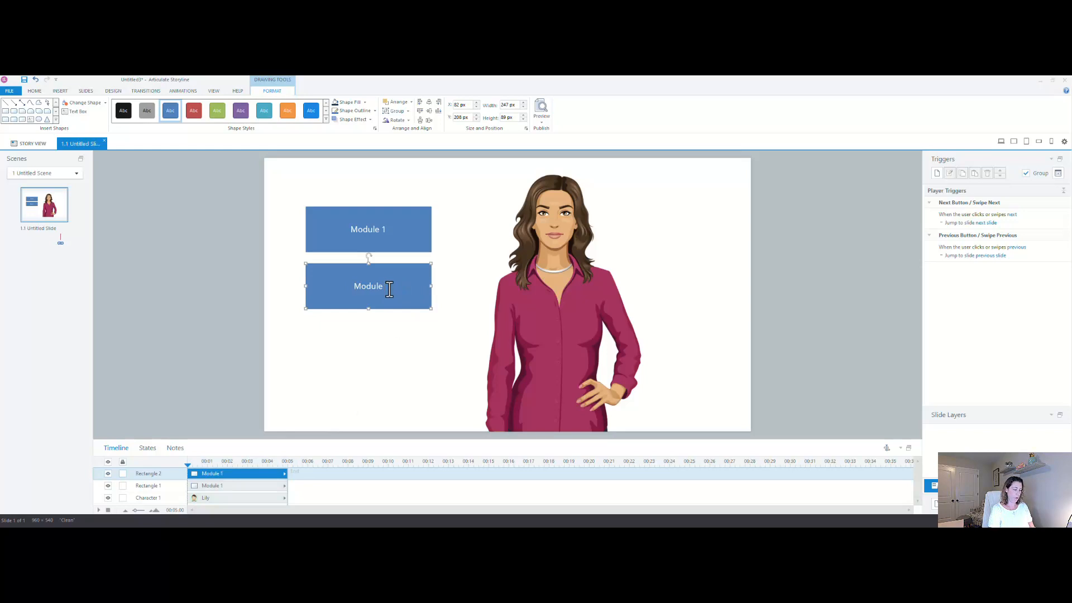
{"action": "type", "text": "2"}
{"action": "left_click", "coordinate": [353, 360]}
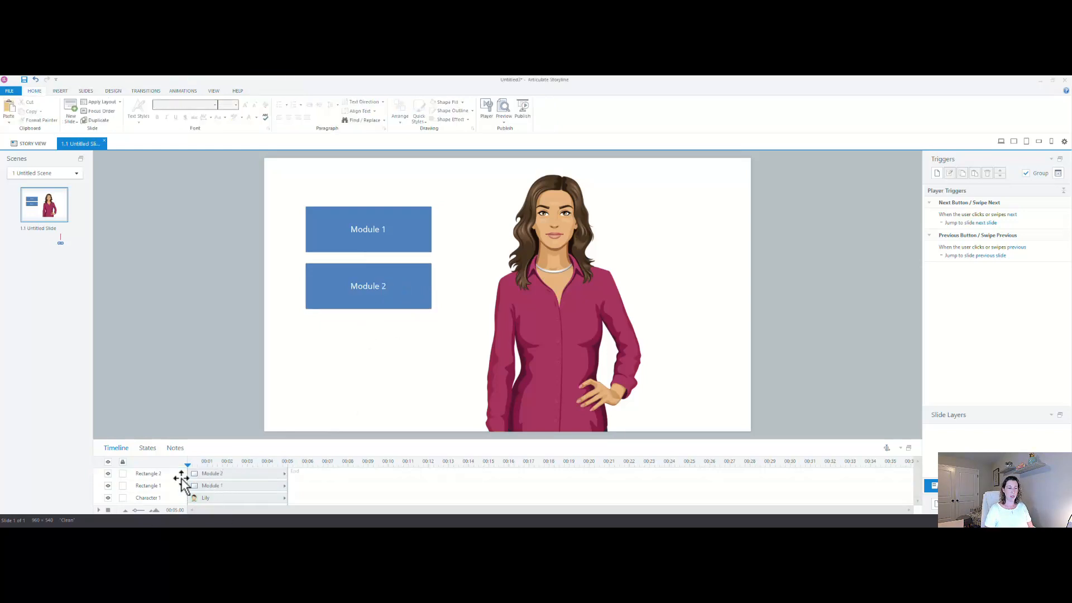
- Add the Talking expression as a new state of the character
{"action": "left_click", "coordinate": [568, 323]}
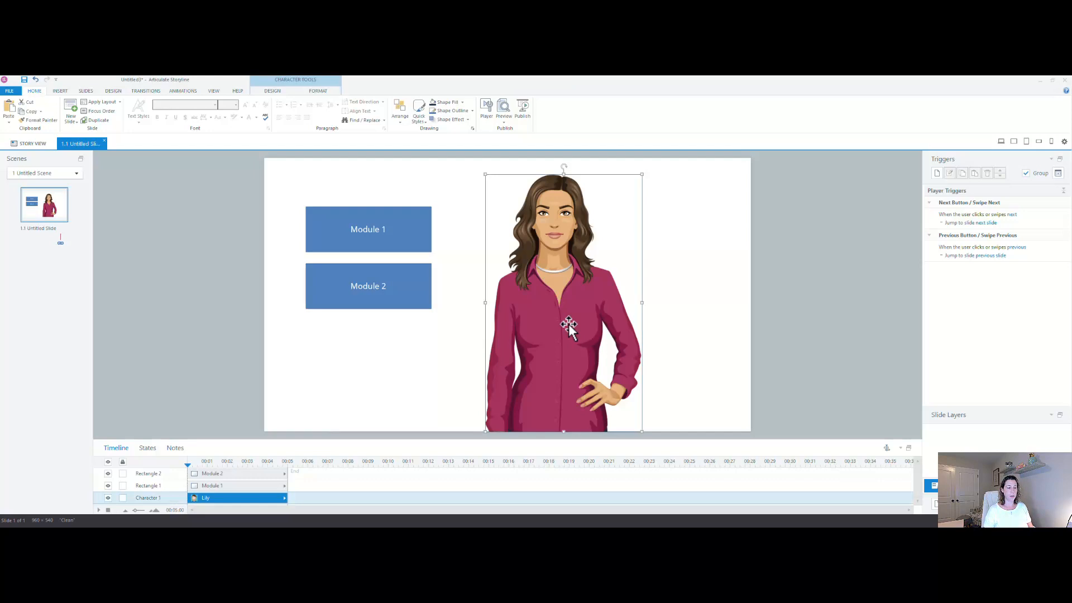
{"action": "left_click", "coordinate": [148, 447]}
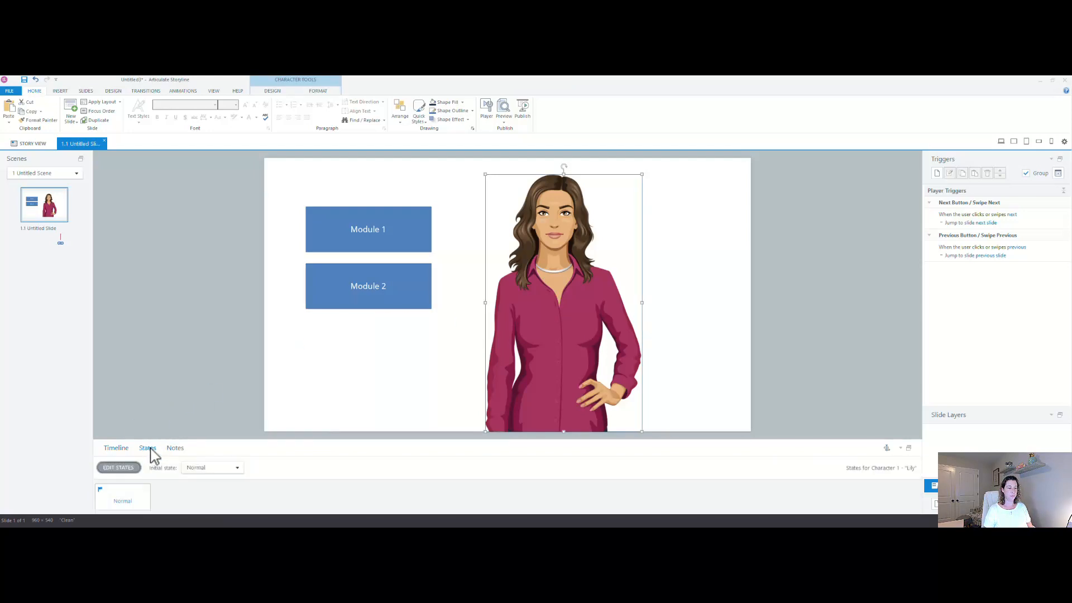
{"action": "left_click", "coordinate": [119, 468]}
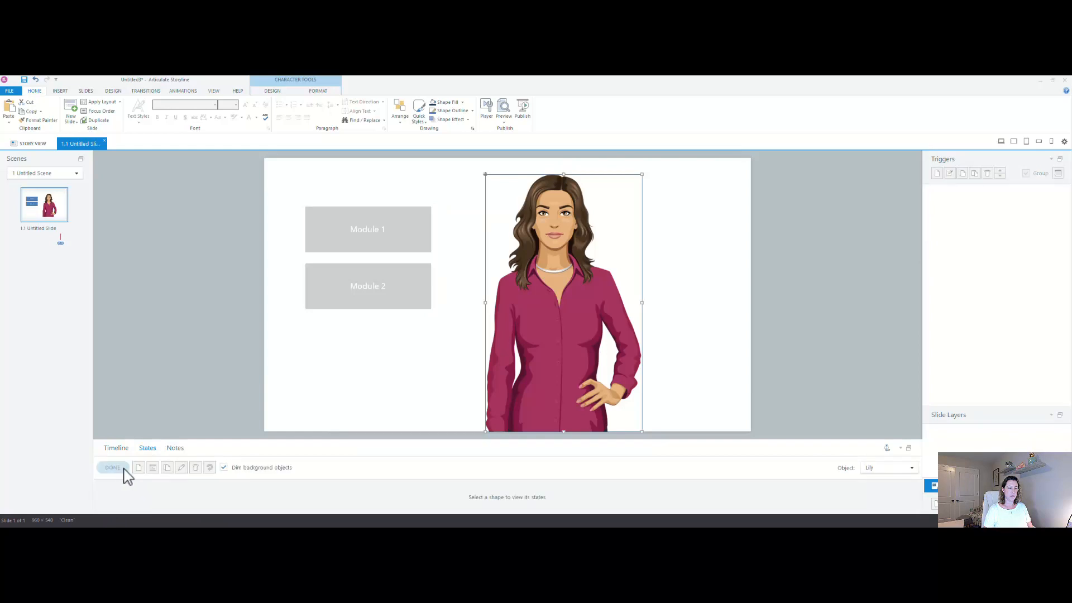
{"action": "left_click", "coordinate": [139, 468]}
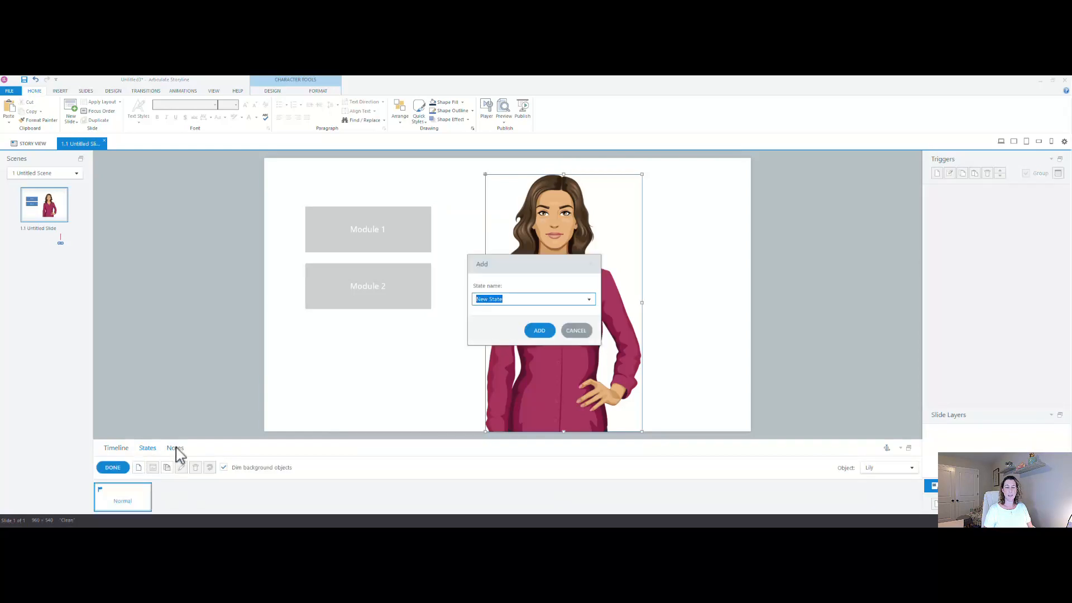
{"action": "left_click", "coordinate": [588, 299]}
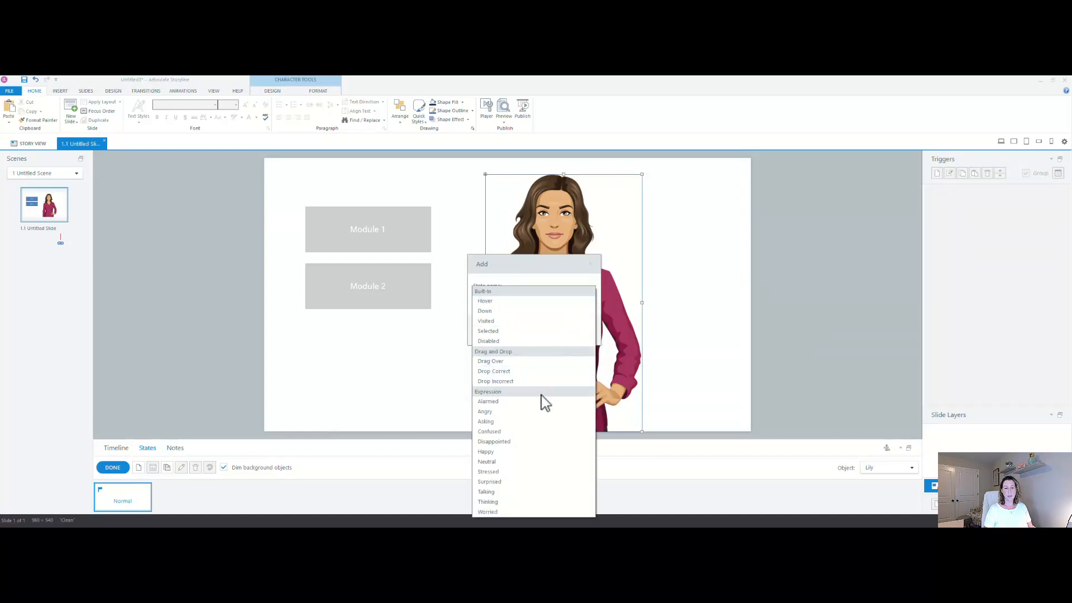
{"action": "left_click", "coordinate": [509, 492]}
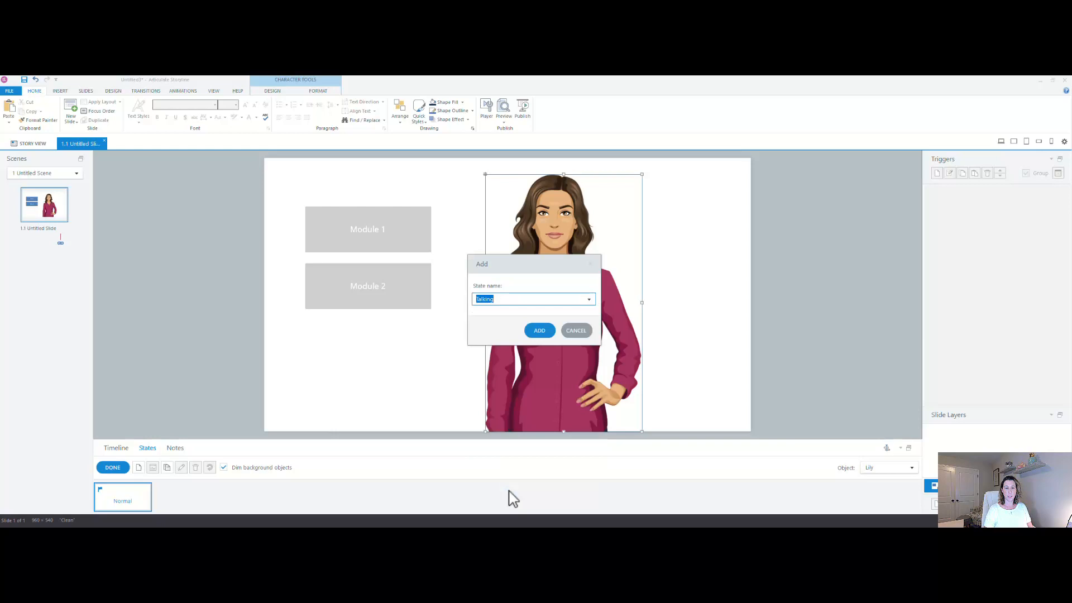
{"action": "left_click", "coordinate": [539, 329]}
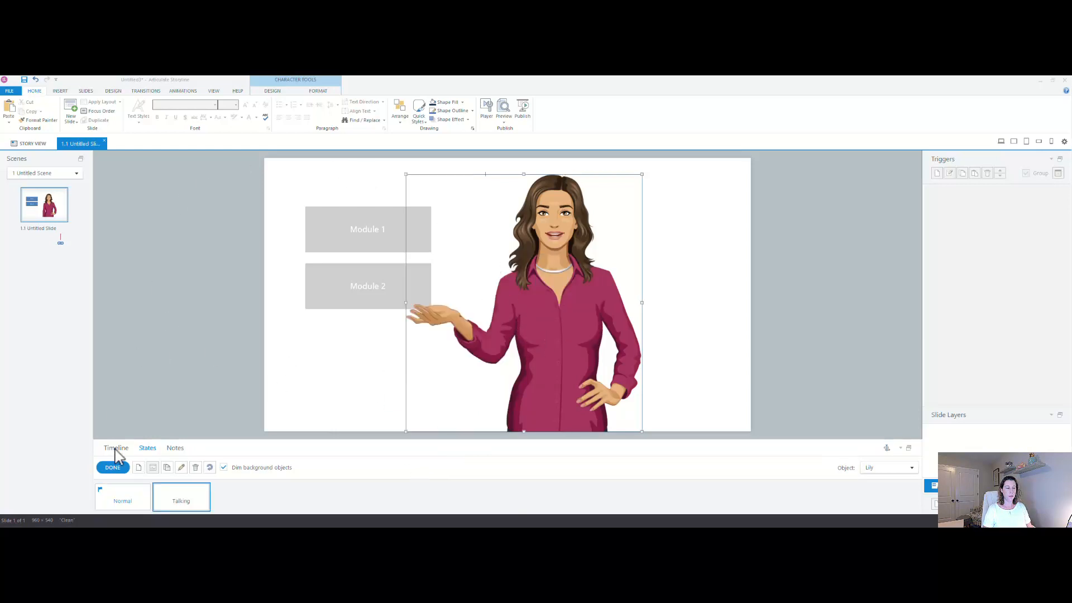
- Add the Surprised expression as another state of the character, finish editing its states and return to the timeline
{"action": "left_click", "coordinate": [138, 467]}
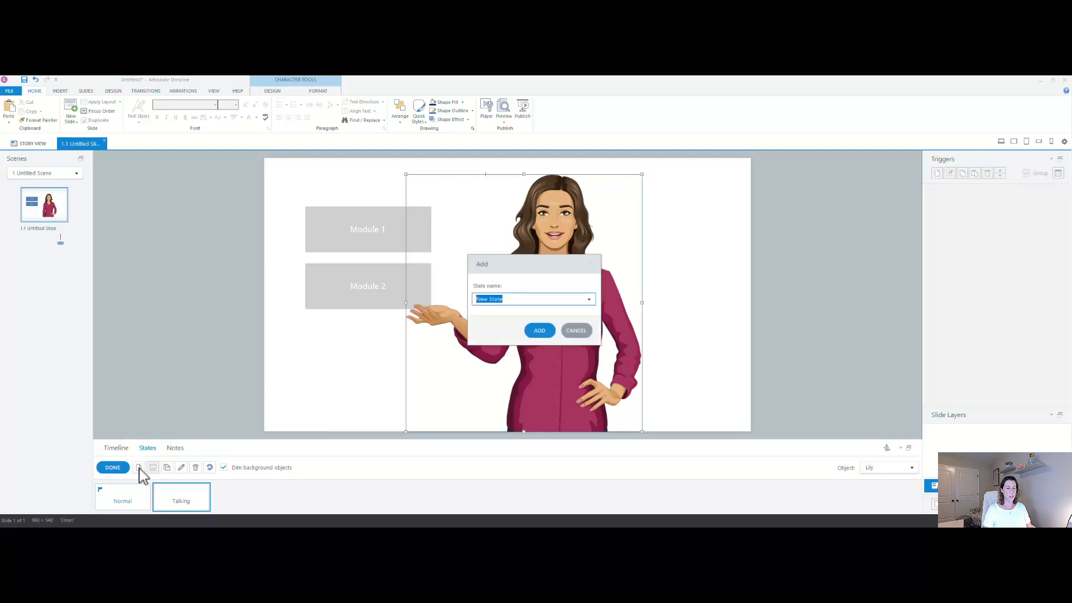
{"action": "left_click", "coordinate": [589, 299]}
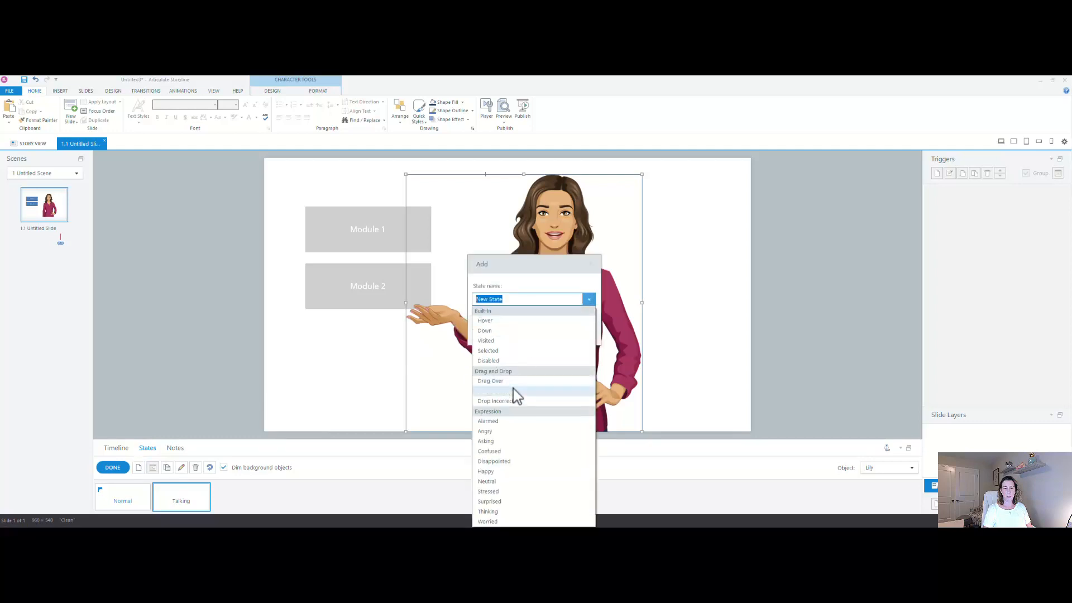
{"action": "left_click", "coordinate": [502, 500]}
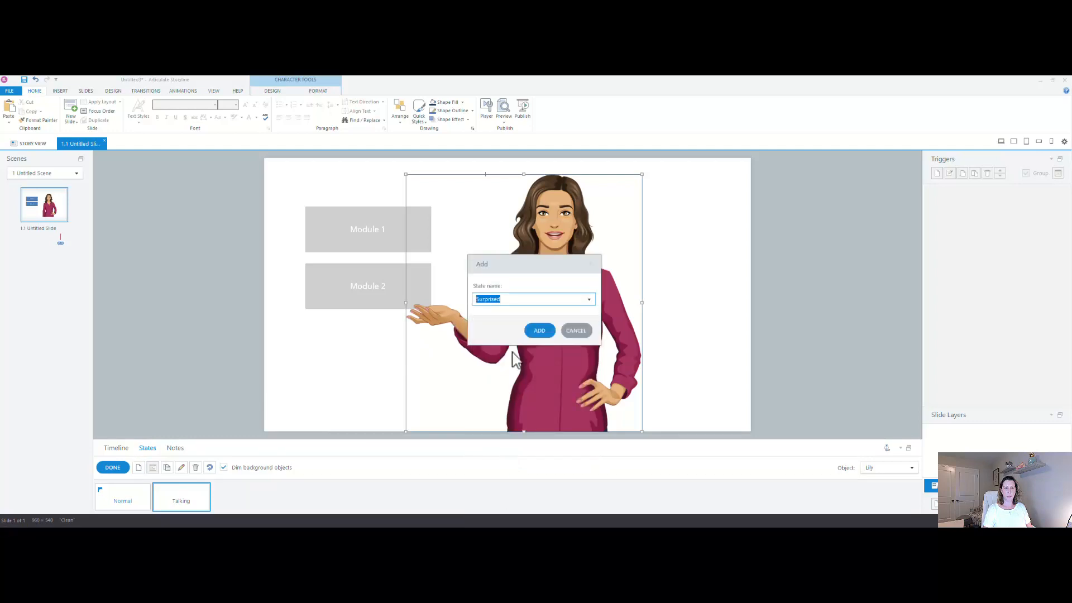
{"action": "left_click", "coordinate": [539, 331]}
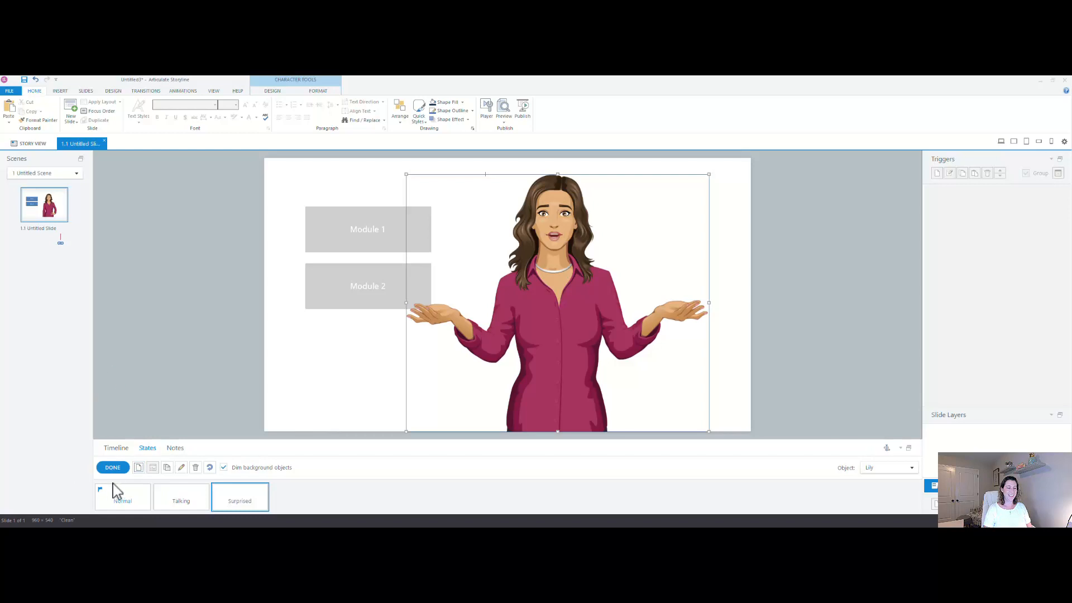
{"action": "left_click", "coordinate": [122, 468]}
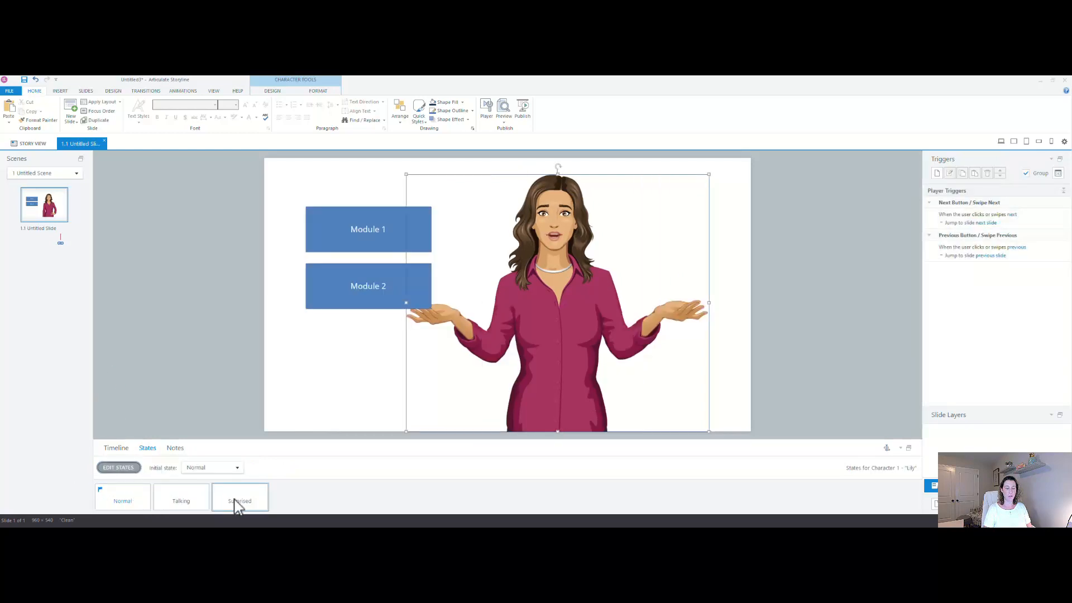
{"action": "left_click", "coordinate": [119, 454]}
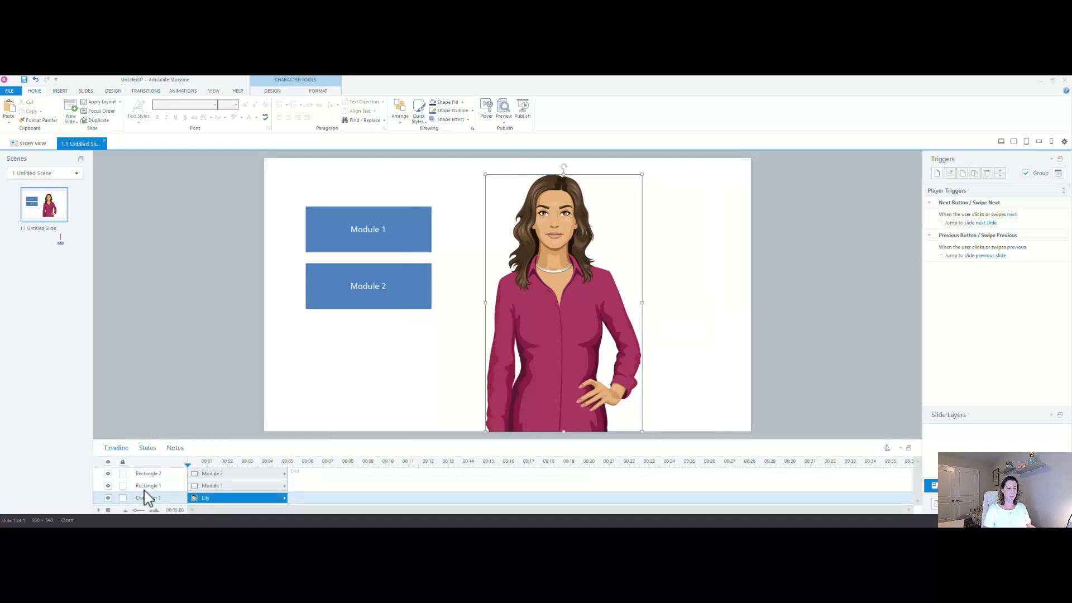
- Preview the slide, test the Hover and Visited states of both module buttons, and close the preview
{"action": "left_click", "coordinate": [504, 111]}
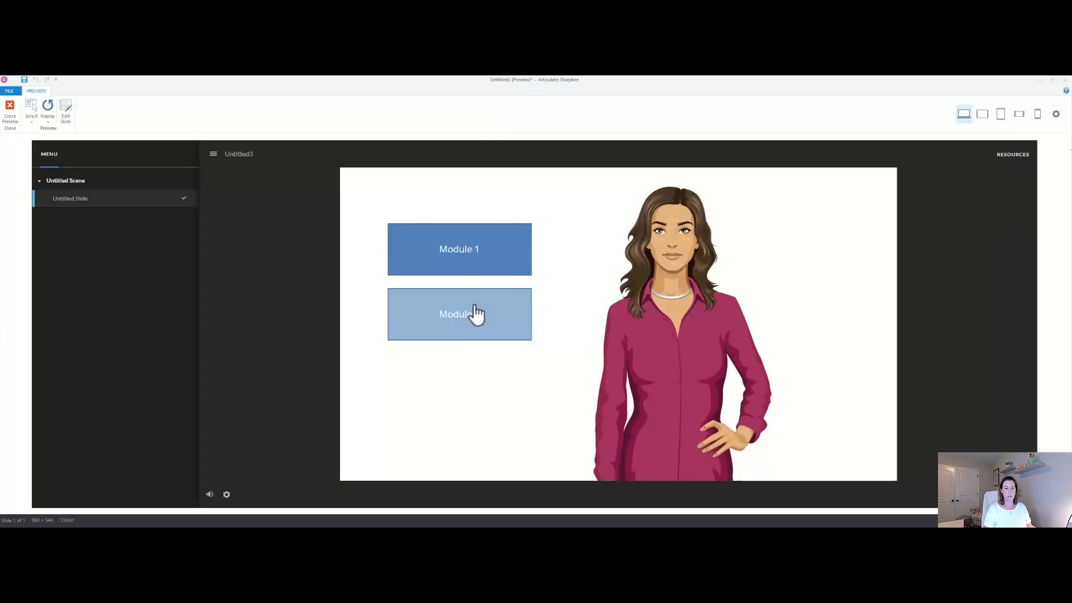
{"action": "left_click", "coordinate": [479, 260]}
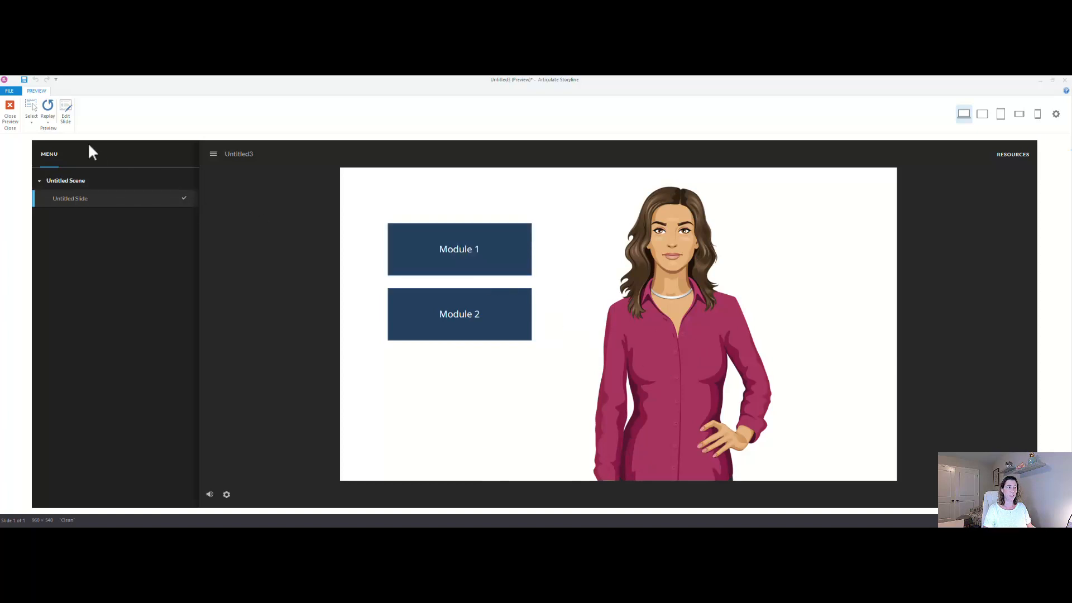
{"action": "left_click", "coordinate": [16, 124]}
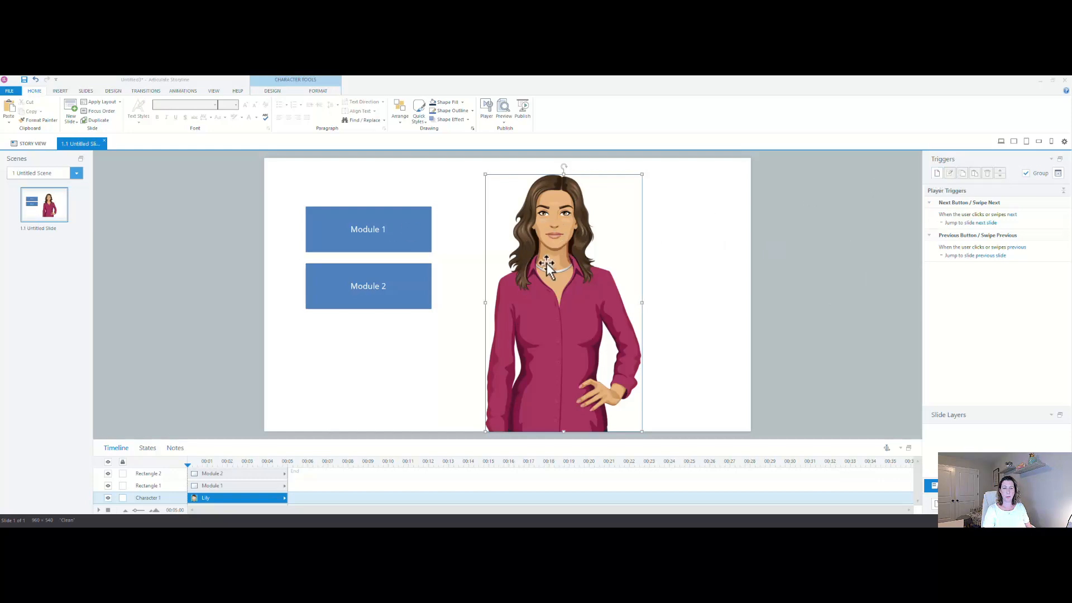
- Create a trigger that changes the state of Character 1 to Talking when the user clicks Rectangle 1
{"action": "left_click", "coordinate": [937, 174]}
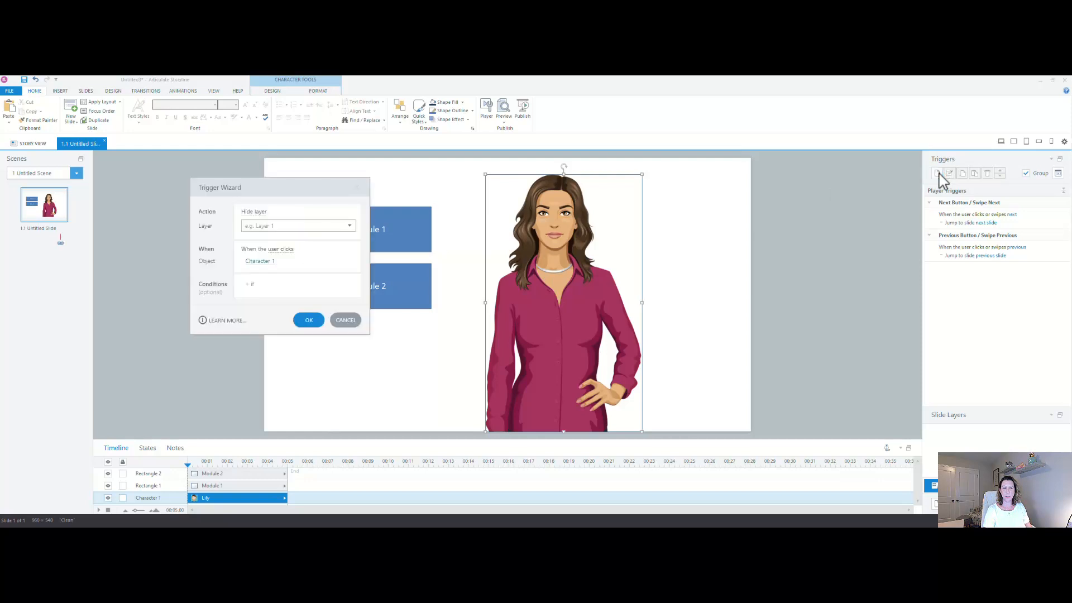
{"action": "left_click", "coordinate": [256, 212]}
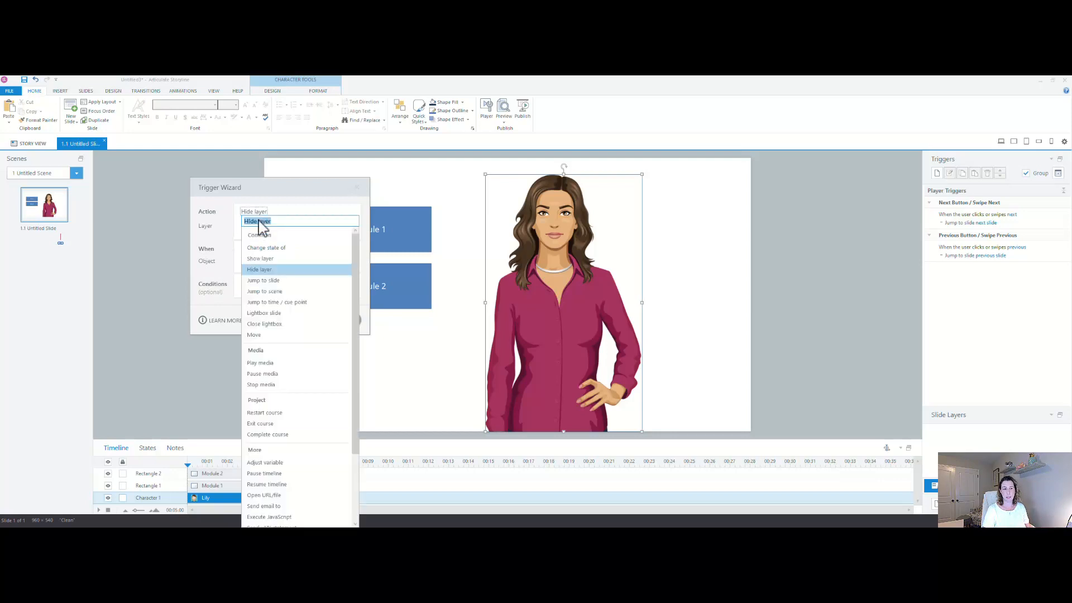
{"action": "left_click", "coordinate": [266, 248]}
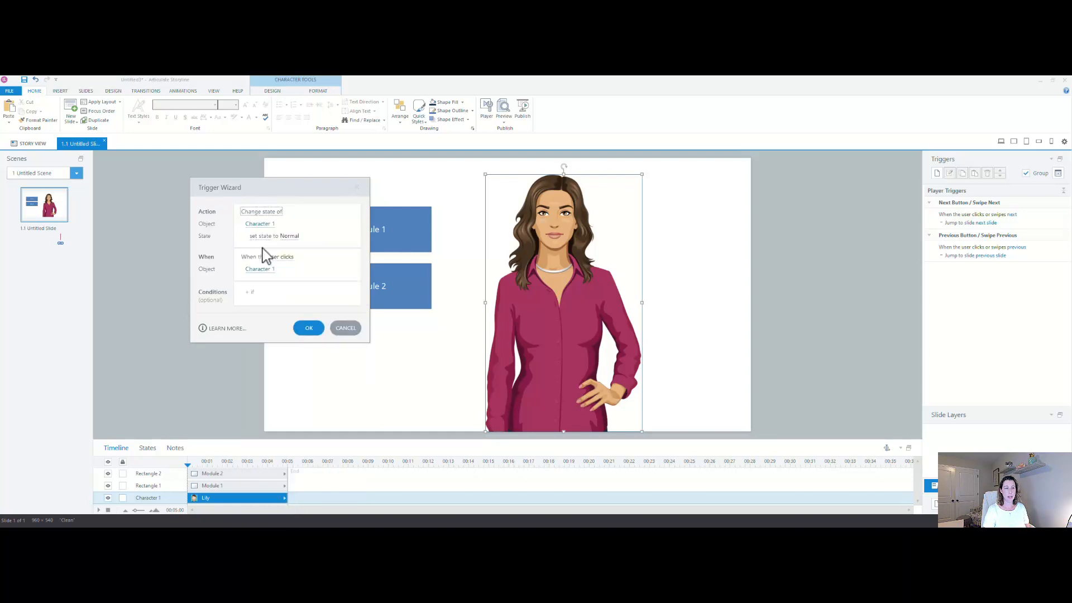
{"action": "left_click", "coordinate": [290, 236]}
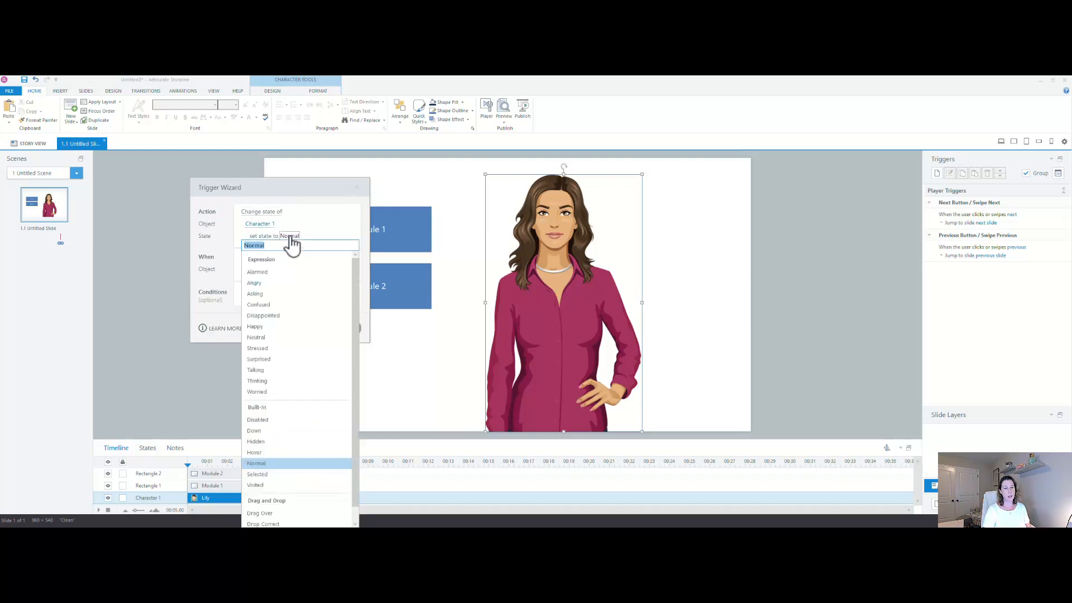
{"action": "left_click", "coordinate": [277, 371]}
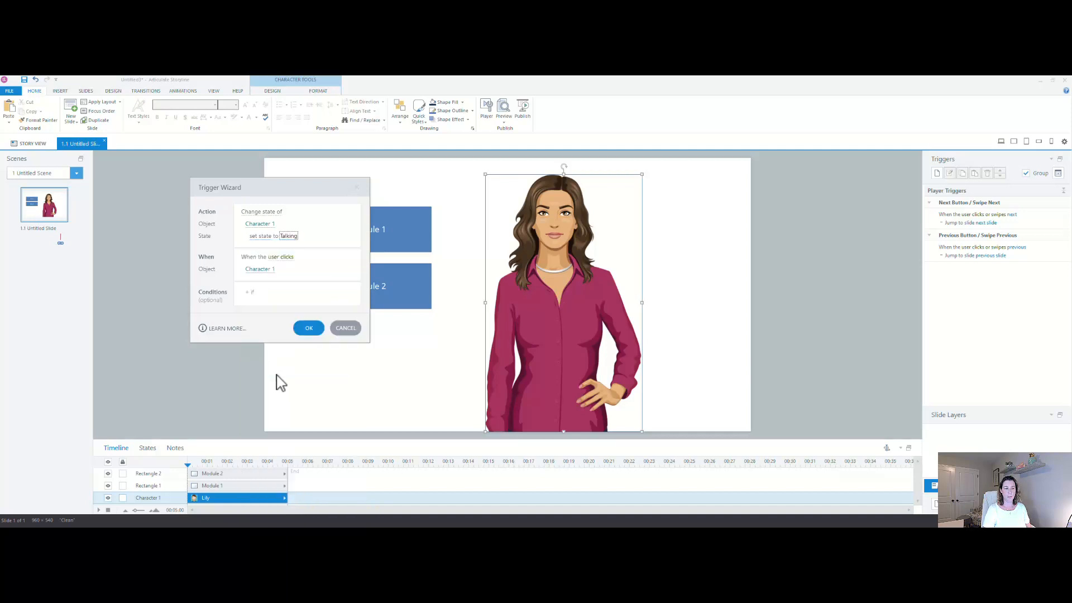
{"action": "left_click", "coordinate": [264, 270]}
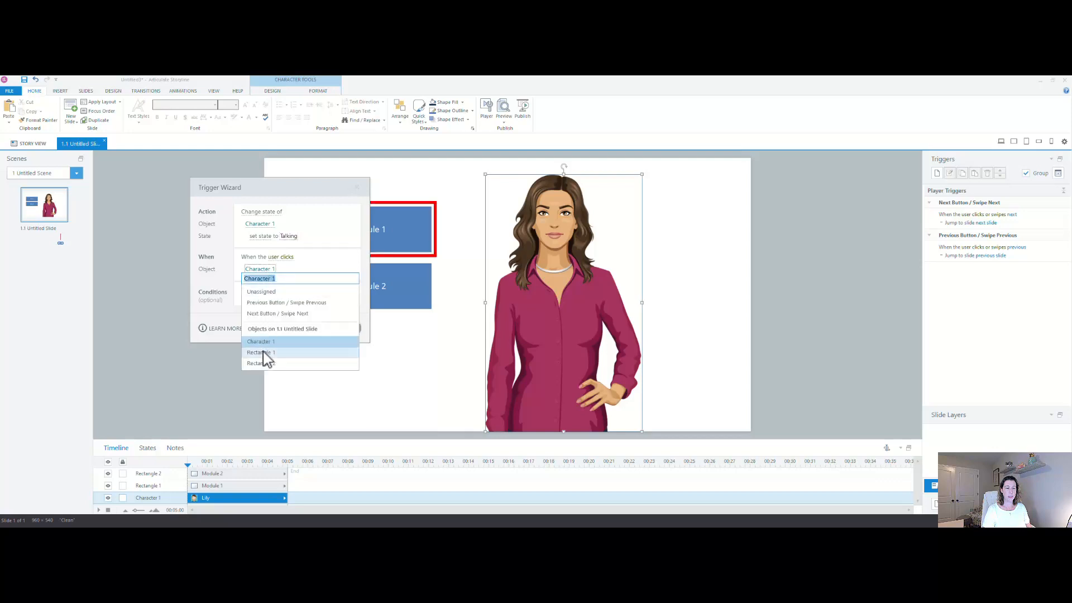
{"action": "left_click", "coordinate": [265, 353]}
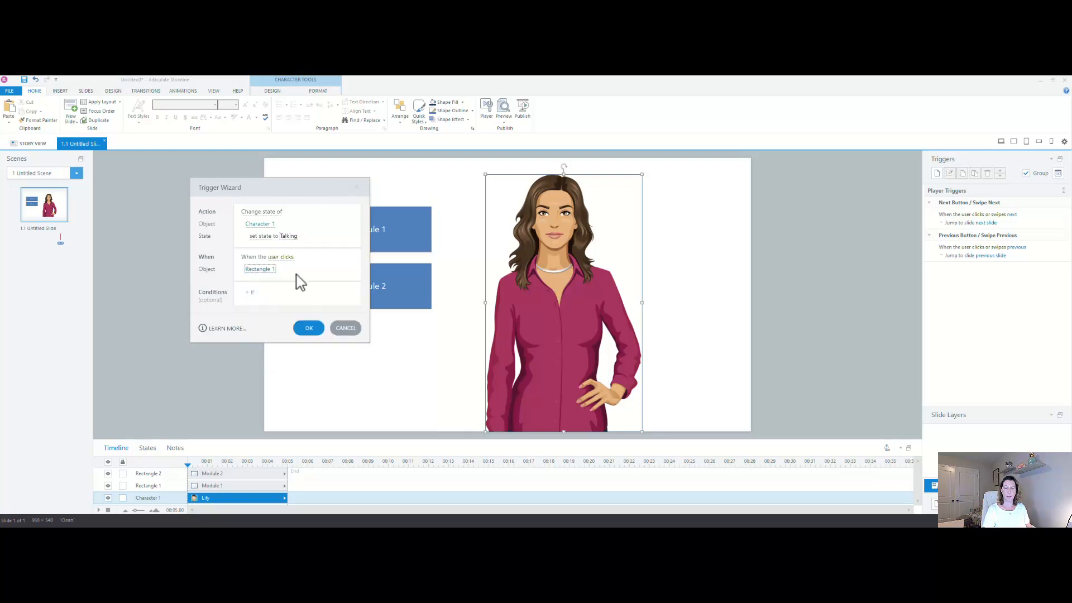
{"action": "left_click", "coordinate": [309, 329]}
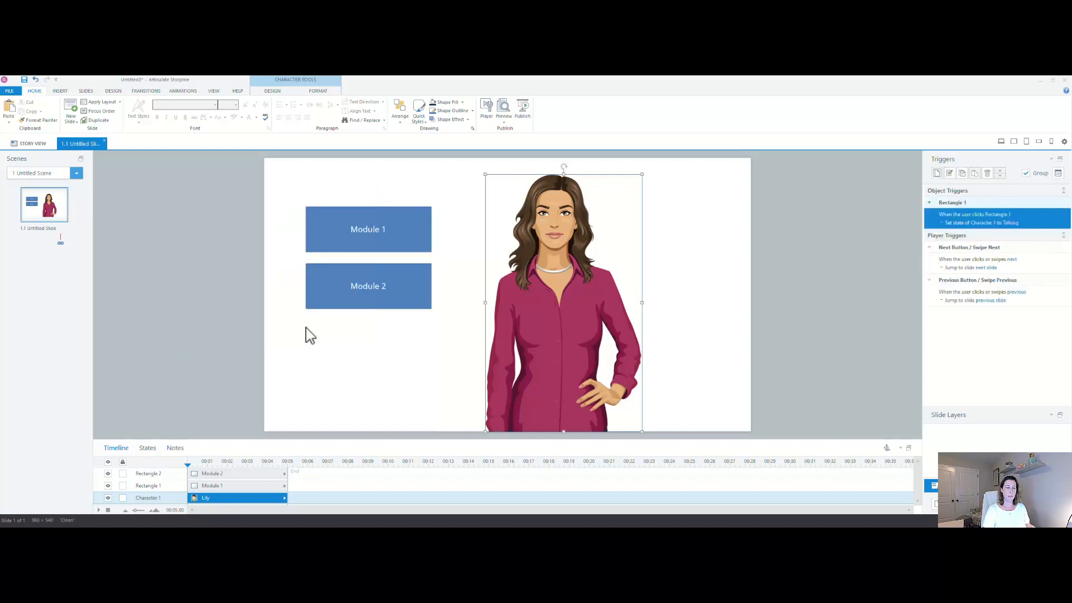
- Create a trigger that changes the state of Character 1 to Surprised when the user clicks Rectangle 2, the Module 2 button
{"action": "left_click", "coordinate": [400, 286]}
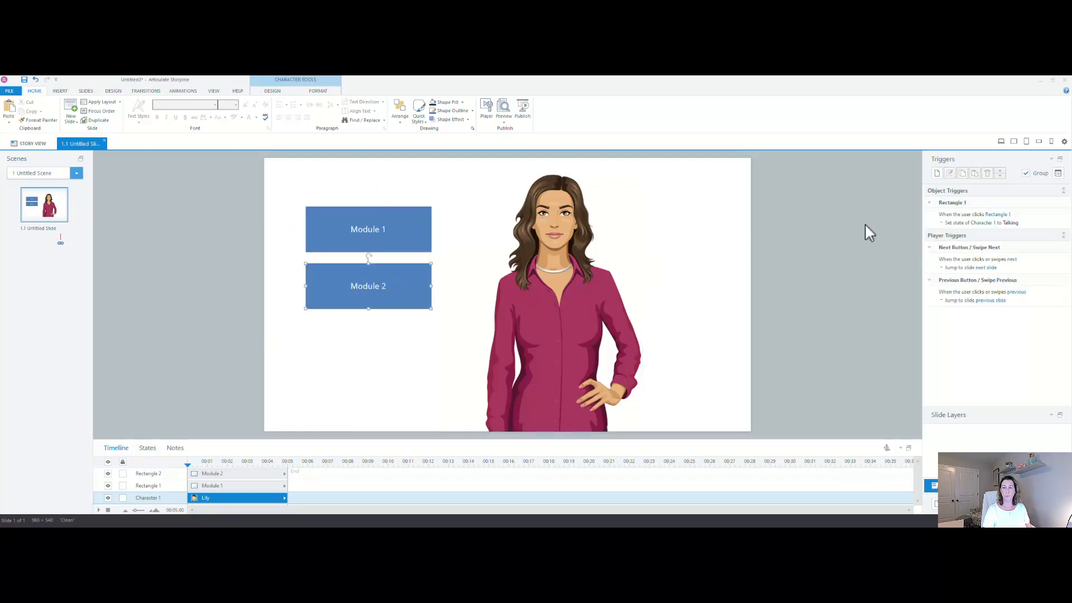
{"action": "left_click", "coordinate": [937, 174]}
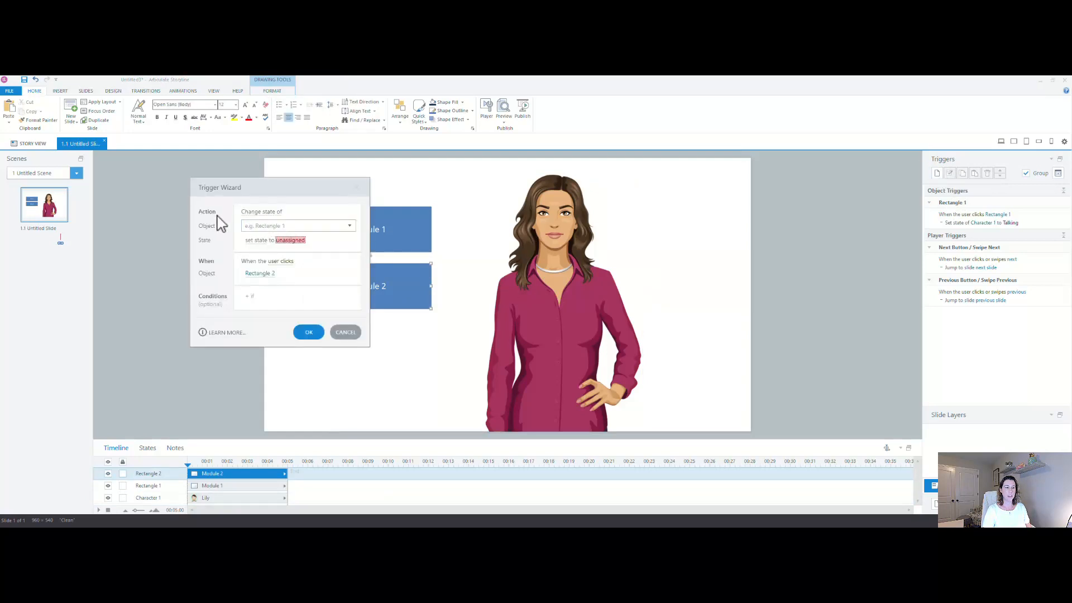
{"action": "left_click", "coordinate": [350, 226]}
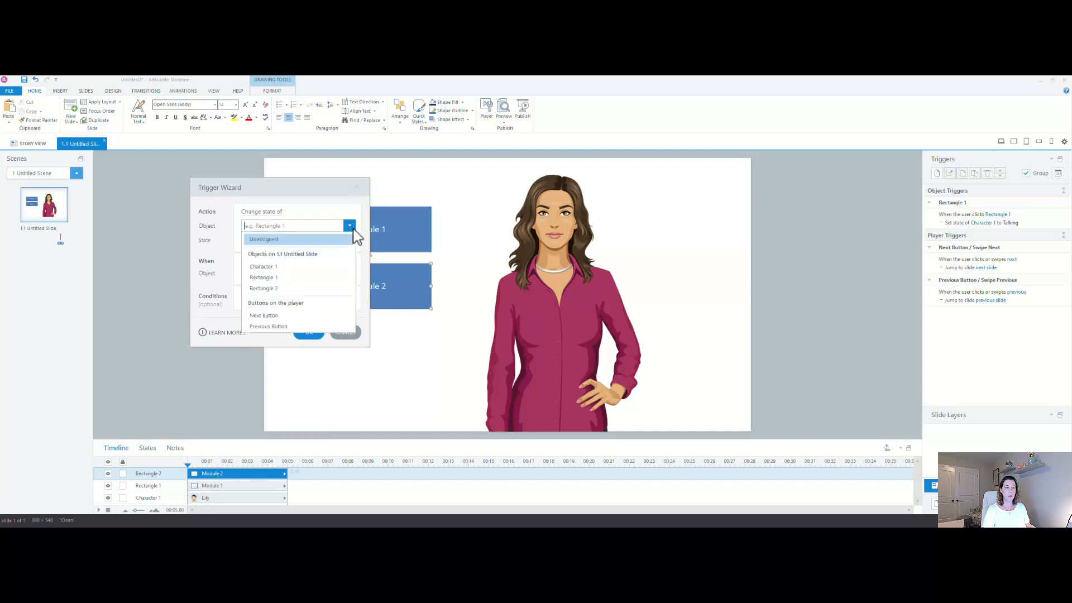
{"action": "left_click", "coordinate": [274, 267]}
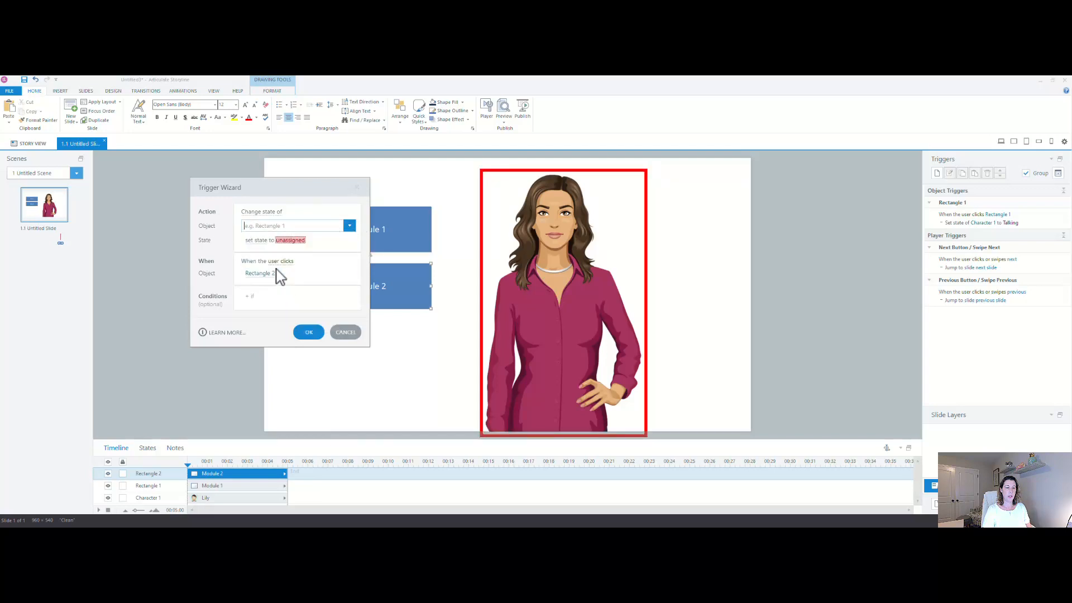
{"action": "left_click", "coordinate": [289, 237]}
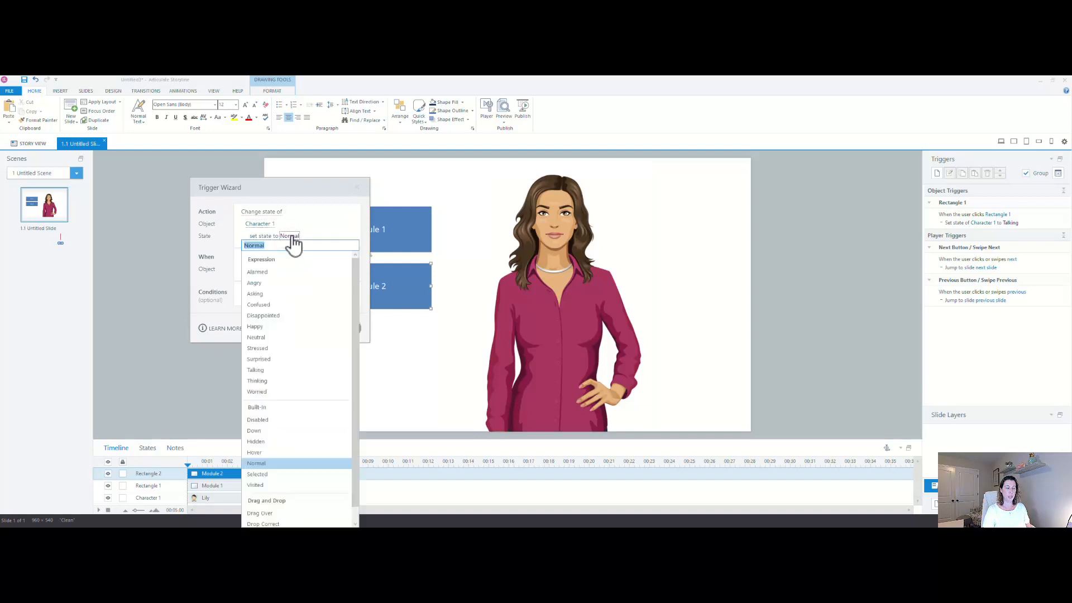
{"action": "left_click", "coordinate": [261, 360]}
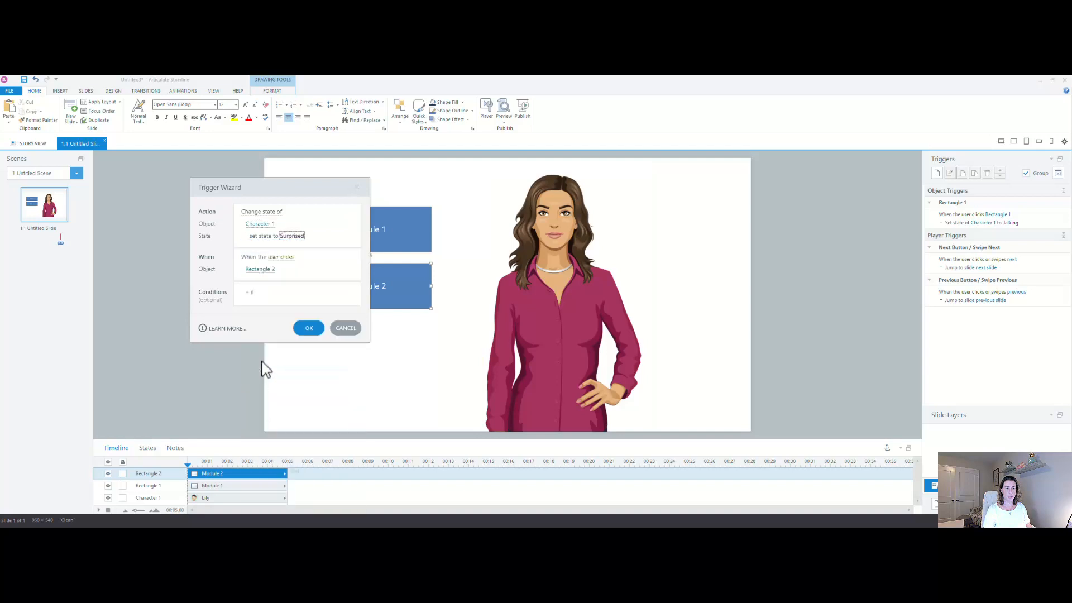
{"action": "left_click", "coordinate": [286, 238]}
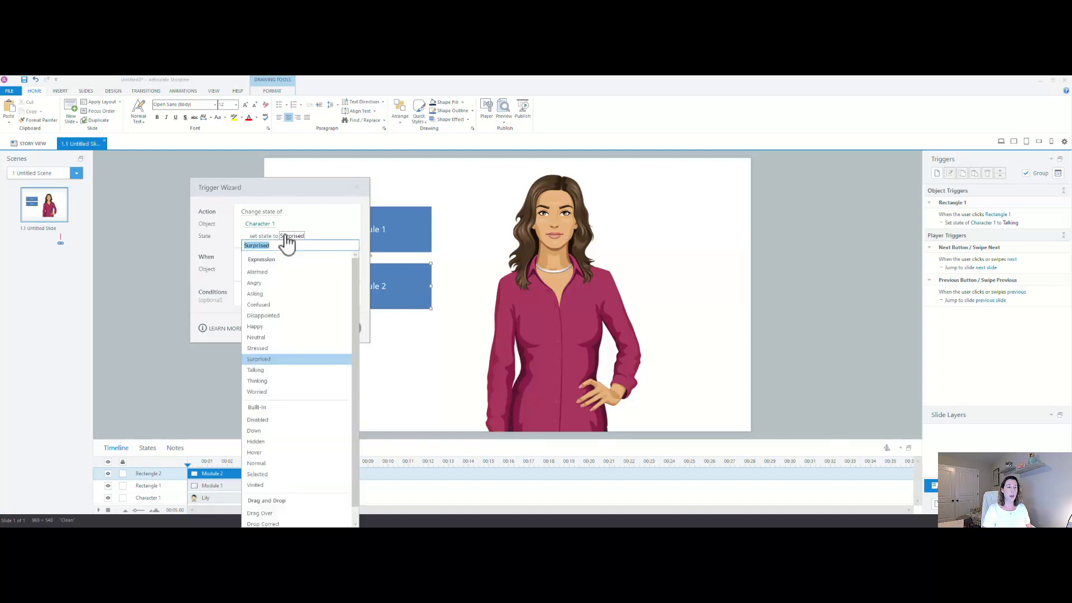
{"action": "left_click", "coordinate": [261, 360]}
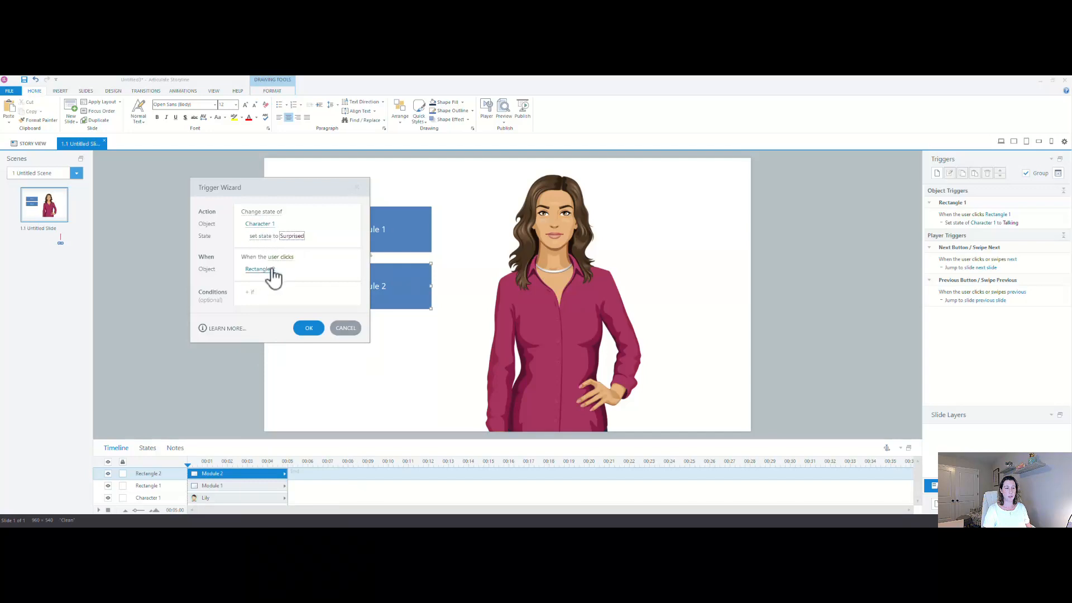
{"action": "left_click", "coordinate": [308, 328]}
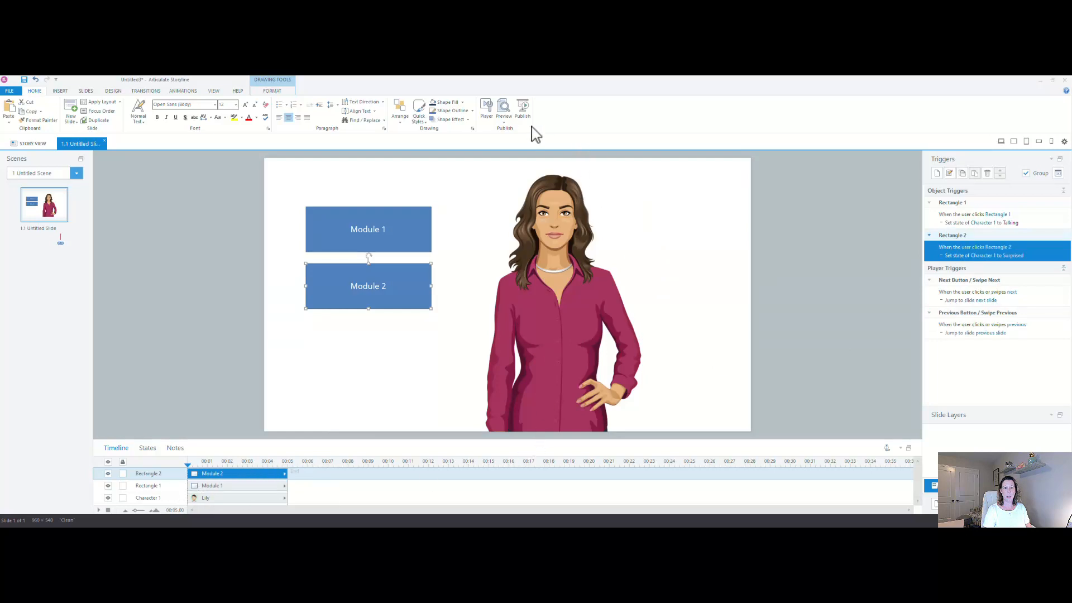
- Preview the slide and test the character's expression triggers on the Module 1 and Module 2 buttons
{"action": "left_click", "coordinate": [503, 110]}
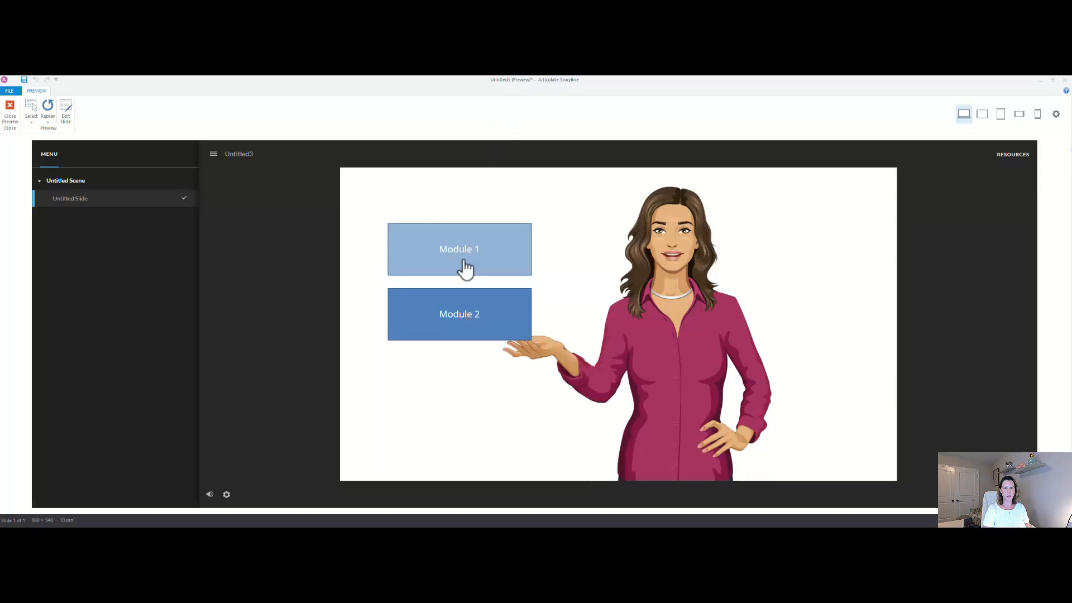
{"action": "left_click", "coordinate": [464, 262]}
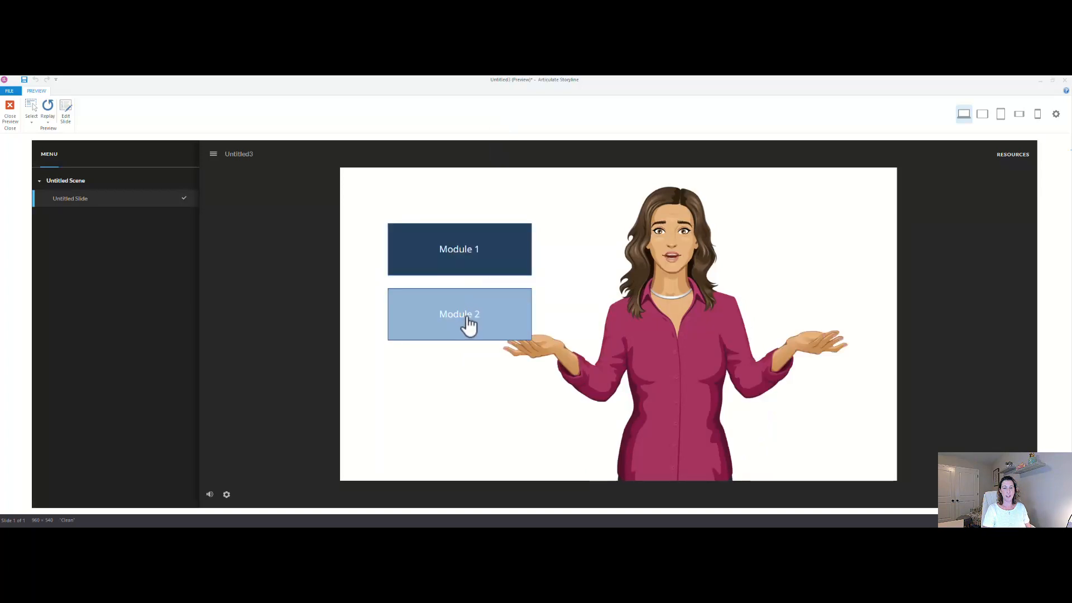
{"action": "left_click", "coordinate": [467, 324]}
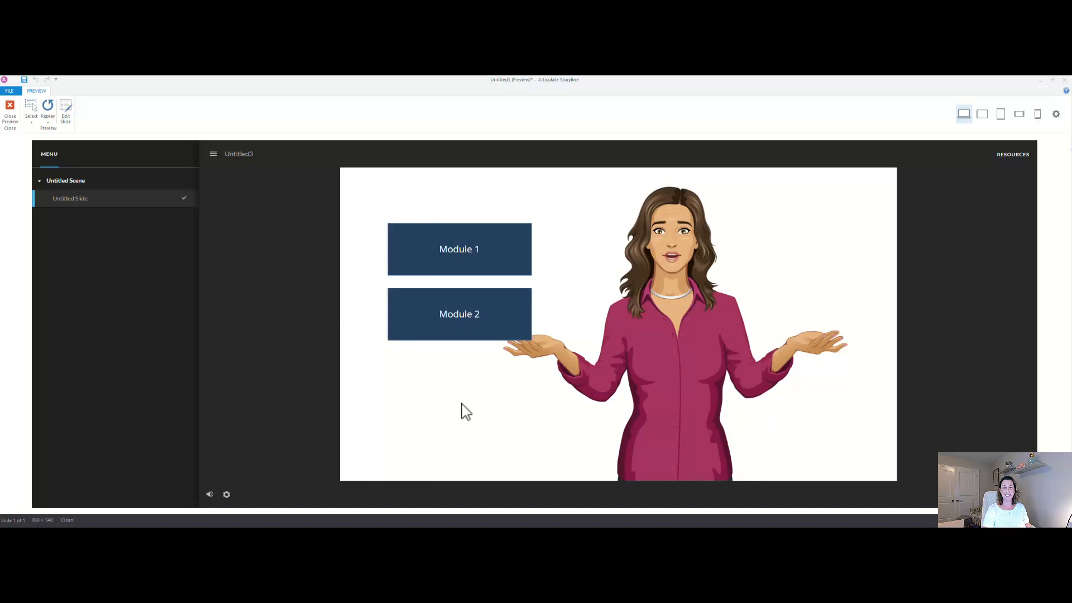